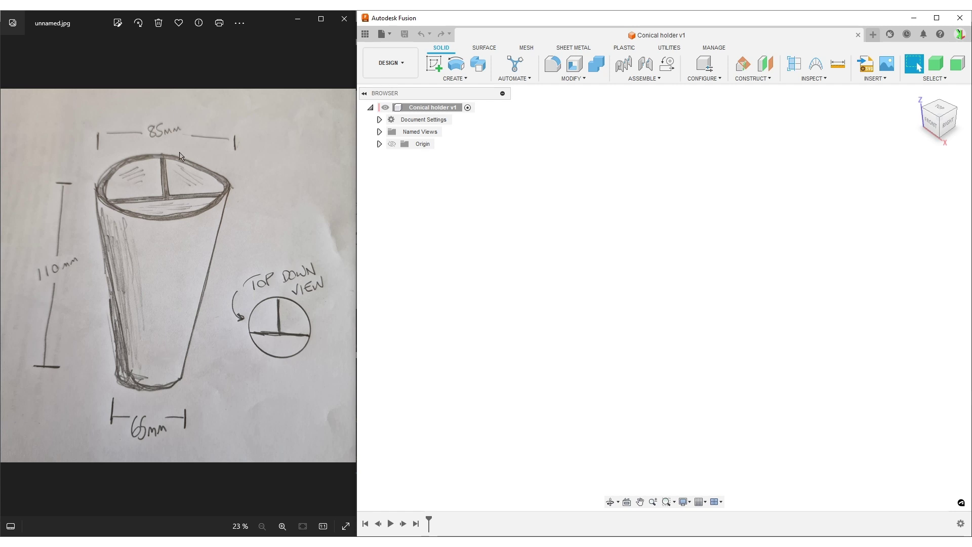
# - Start a new sketch so the origin planes appear for choosing a sketch plane
pyautogui.click(454, 79)
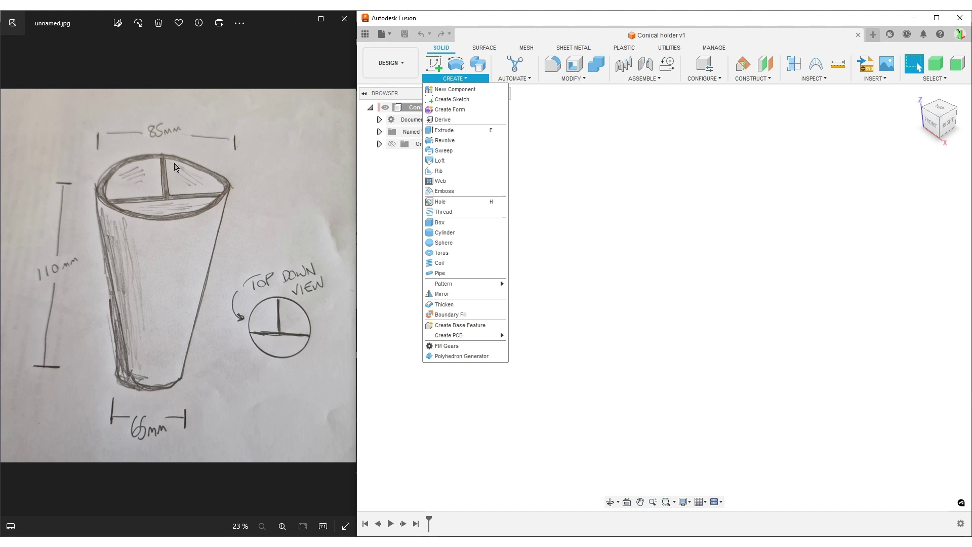
pyautogui.click(641, 232)
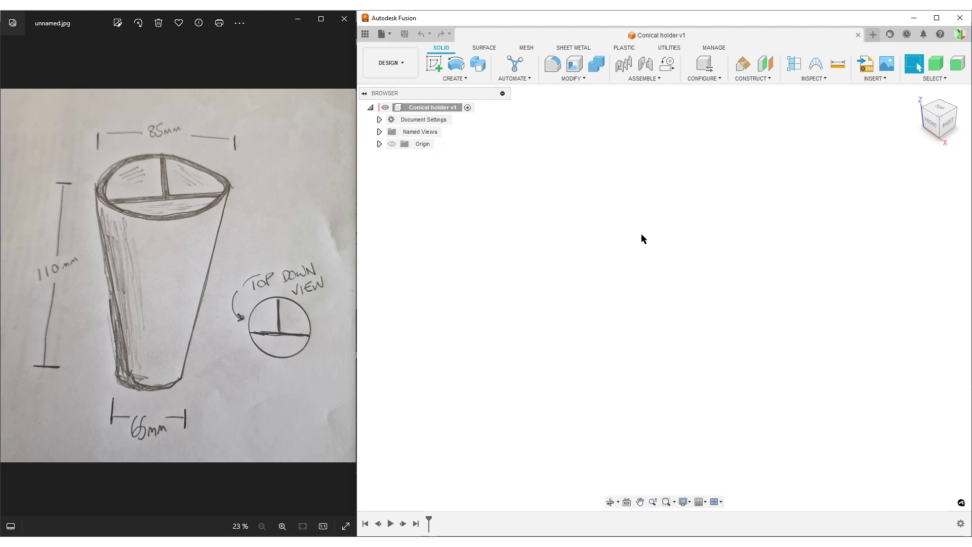
pyautogui.click(434, 66)
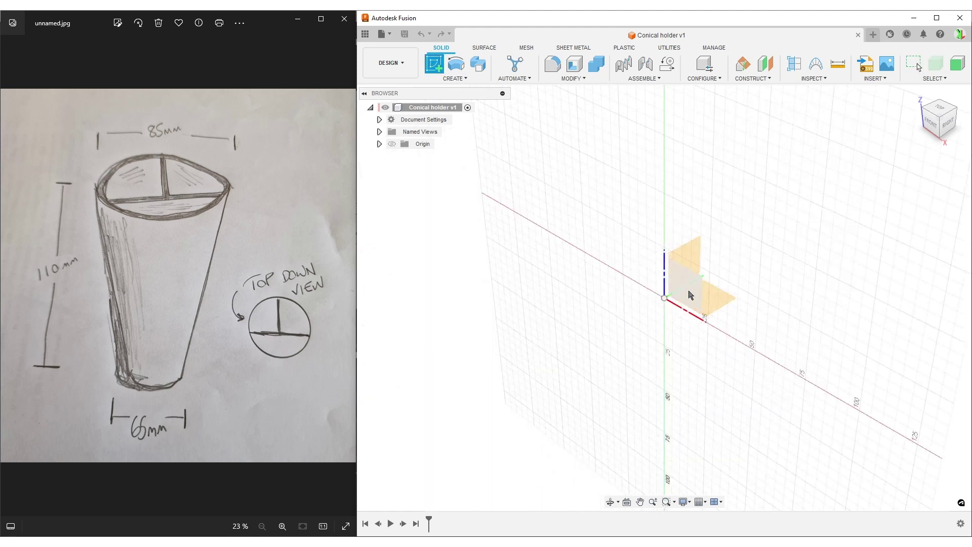
# - On the XZ front plane, draw a closed line profile with a slanted left side and a vertical right side
pyautogui.click(688, 295)
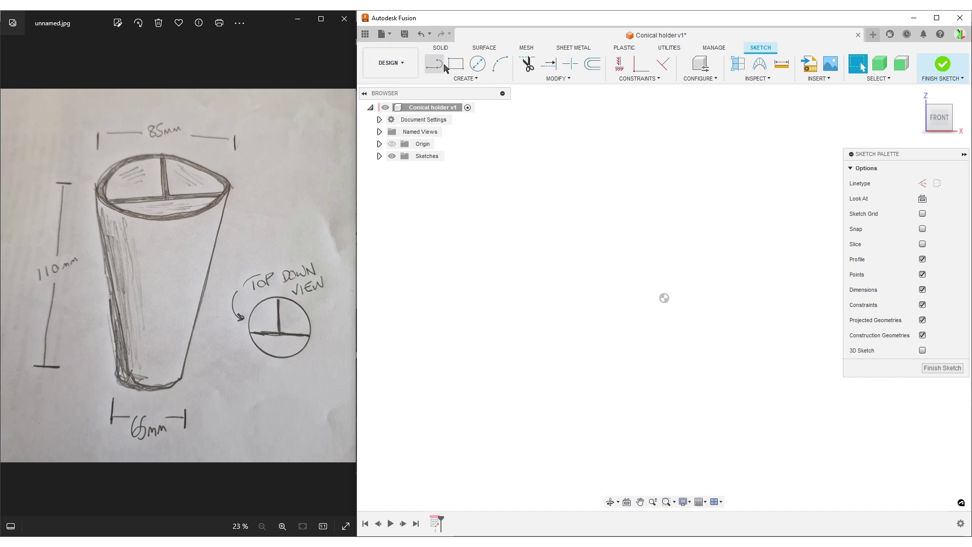
pyautogui.click(434, 64)
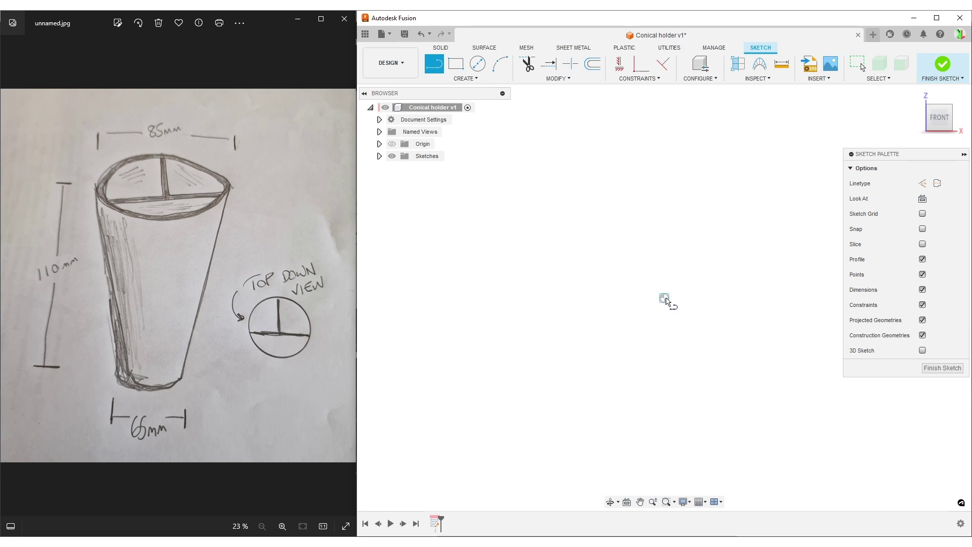
pyautogui.moveTo(665, 298); pyautogui.dragTo(594, 302)
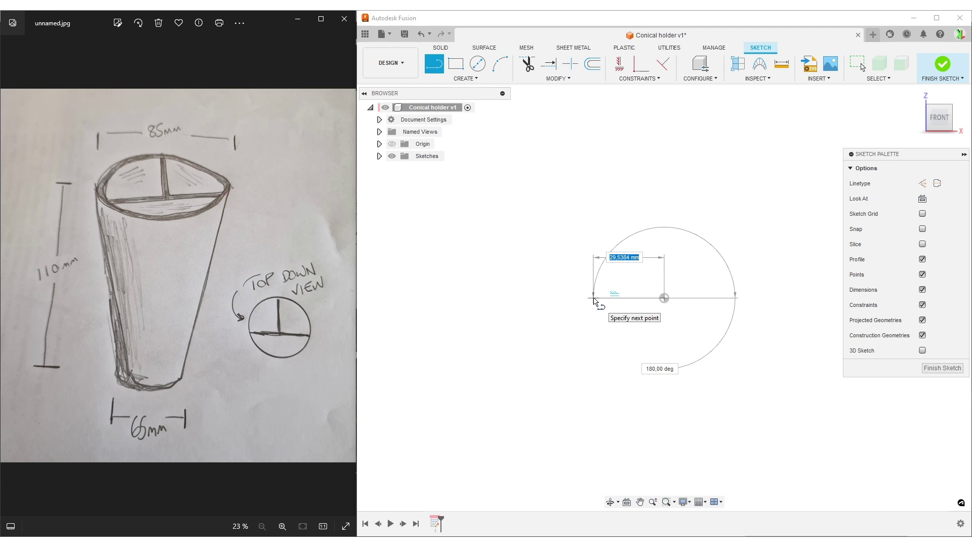
pyautogui.click(594, 301)
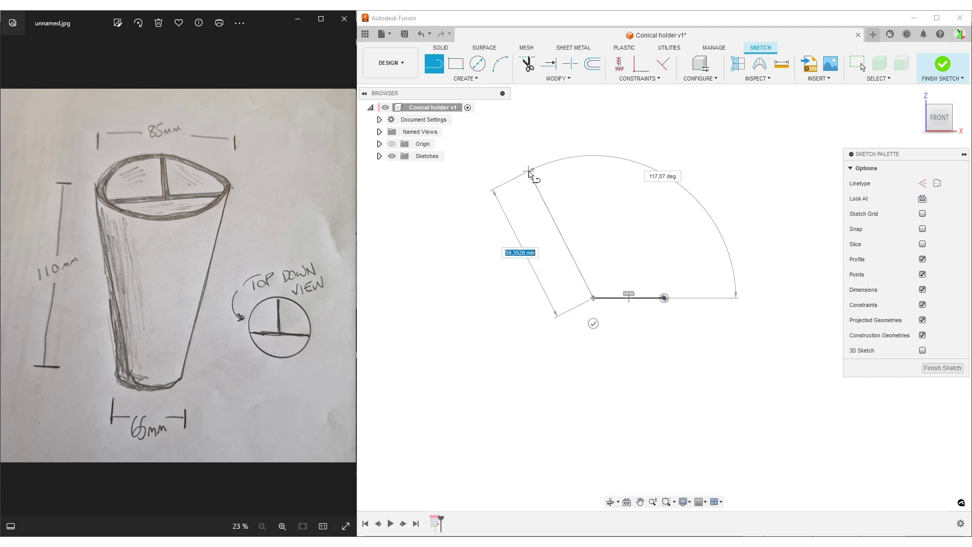
pyautogui.click(522, 109)
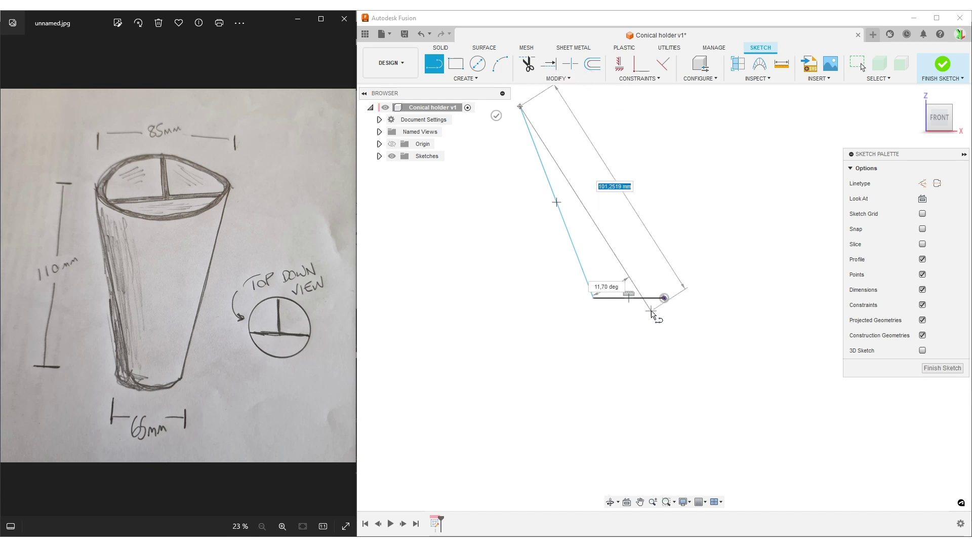
pyautogui.moveTo(616, 189); pyautogui.dragTo(612, 254, button='middle')
pyautogui.moveTo(657, 363); pyautogui.dragTo(658, 373, button='middle')
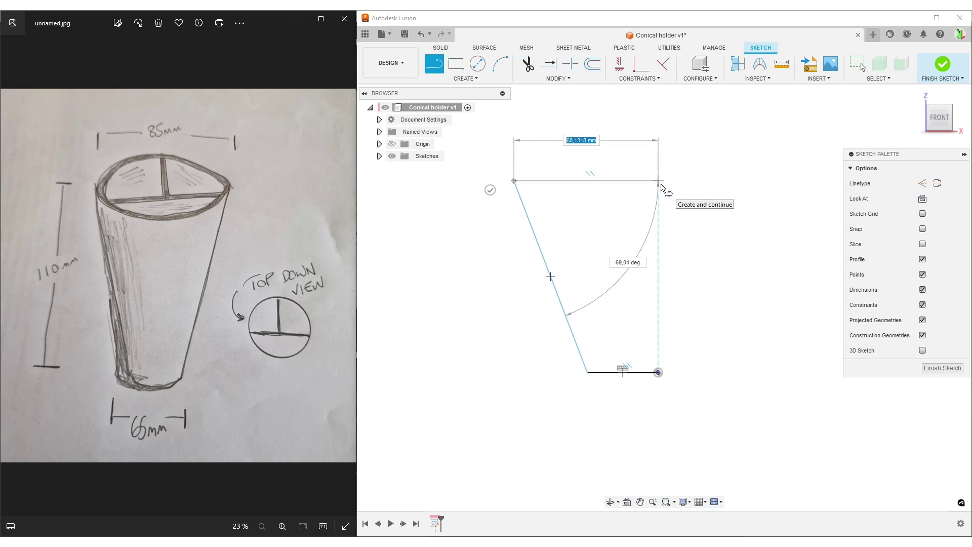
pyautogui.click(659, 182)
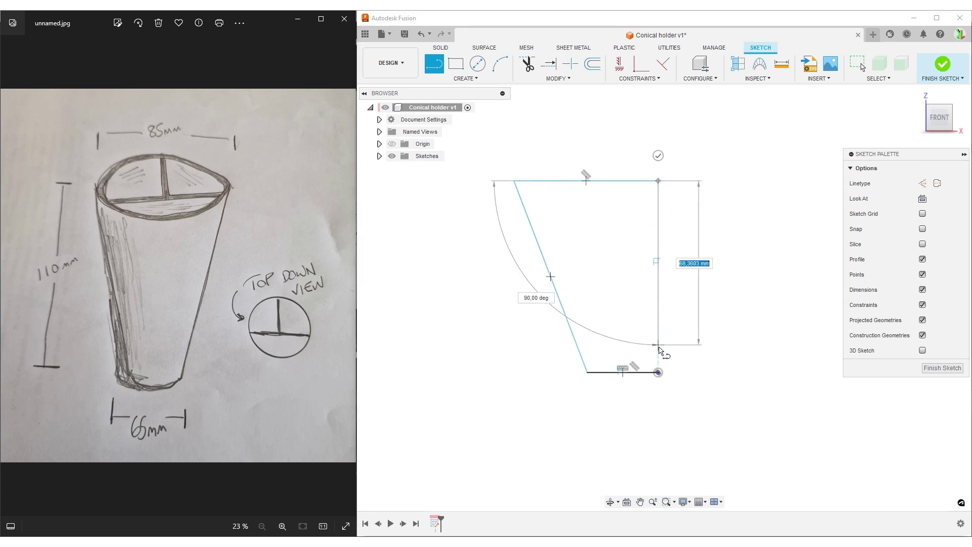
pyautogui.click(658, 373)
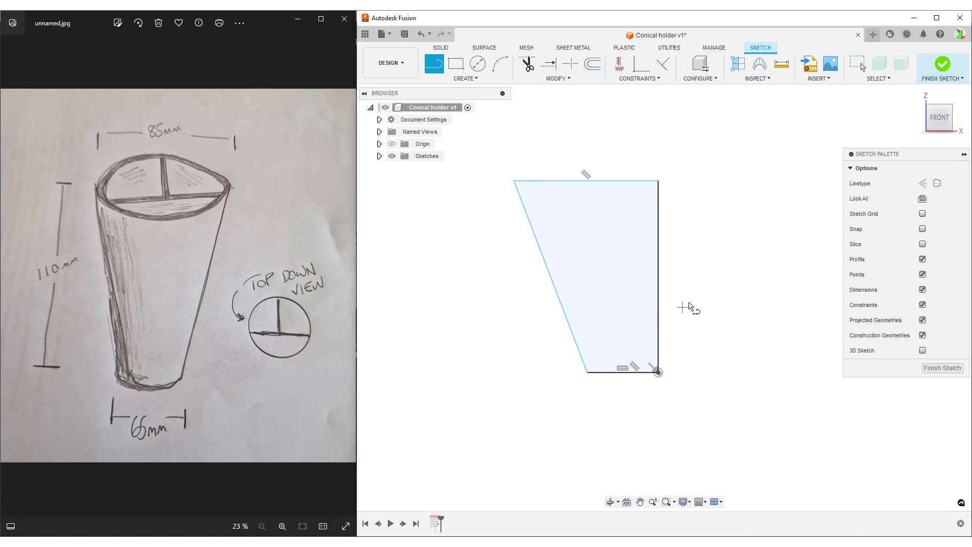
pyautogui.press('Escape')
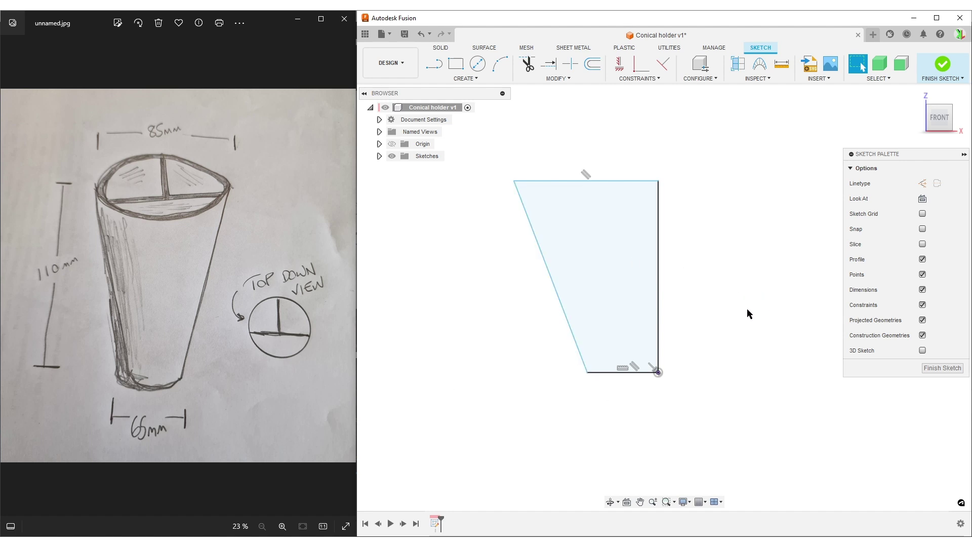
# - Convert the profile's vertical right edge into a centerline to serve as the revolve axis
pyautogui.click(658, 210)
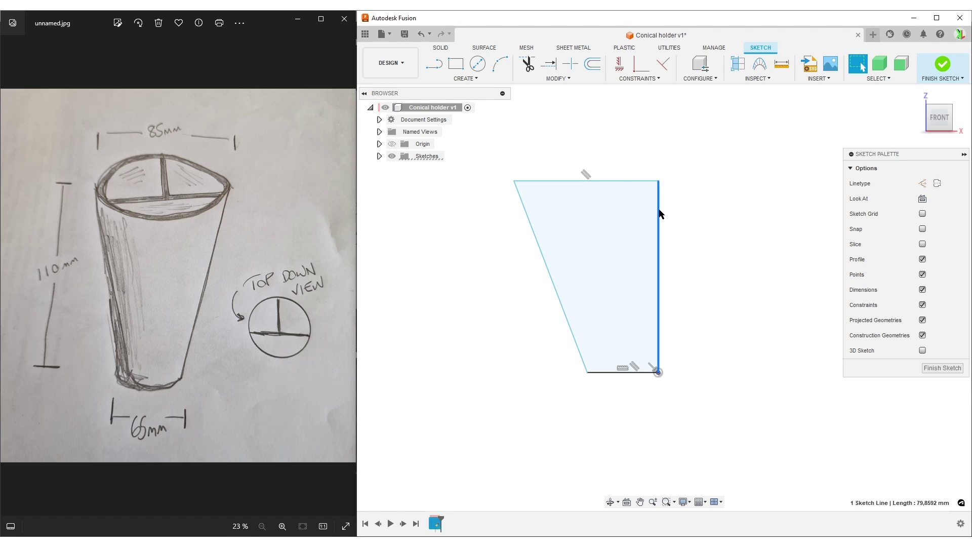
pyautogui.click(937, 184)
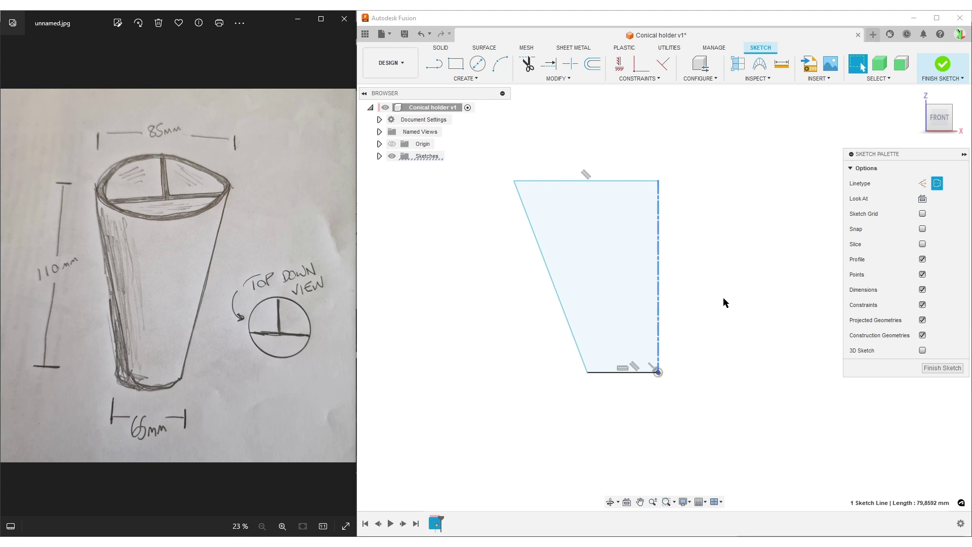
pyautogui.click(760, 335)
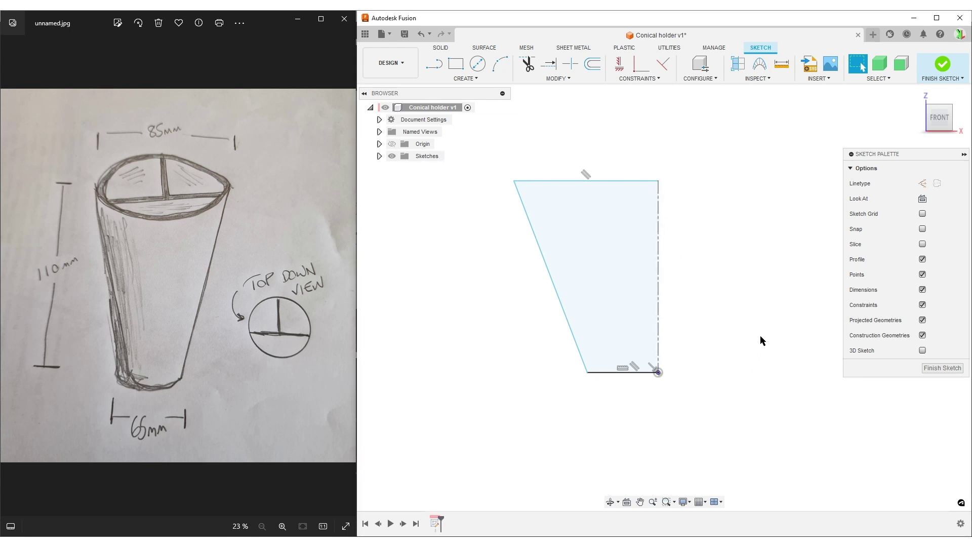
pyautogui.press('d')
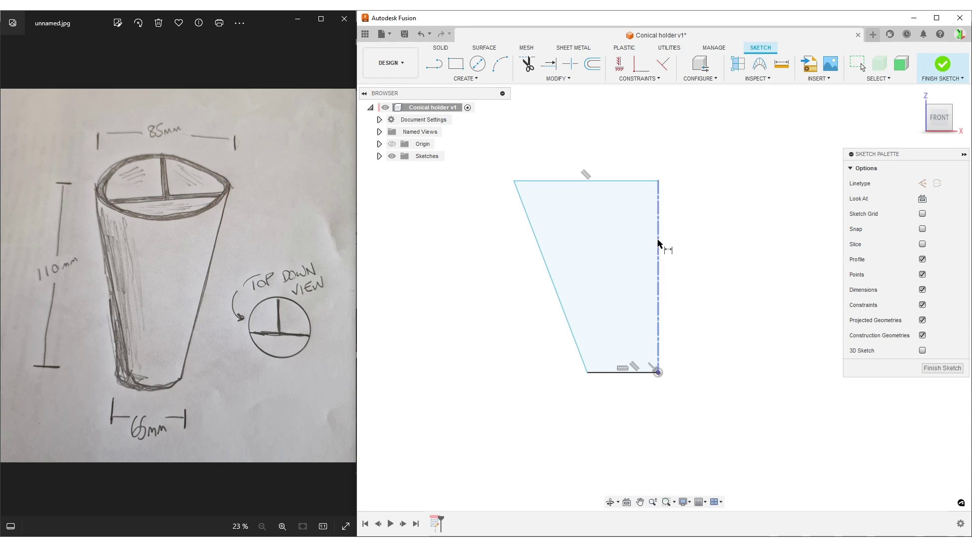
# - Dimension the profile's bottom diameter to 65 mm against the centerline
pyautogui.click(658, 243)
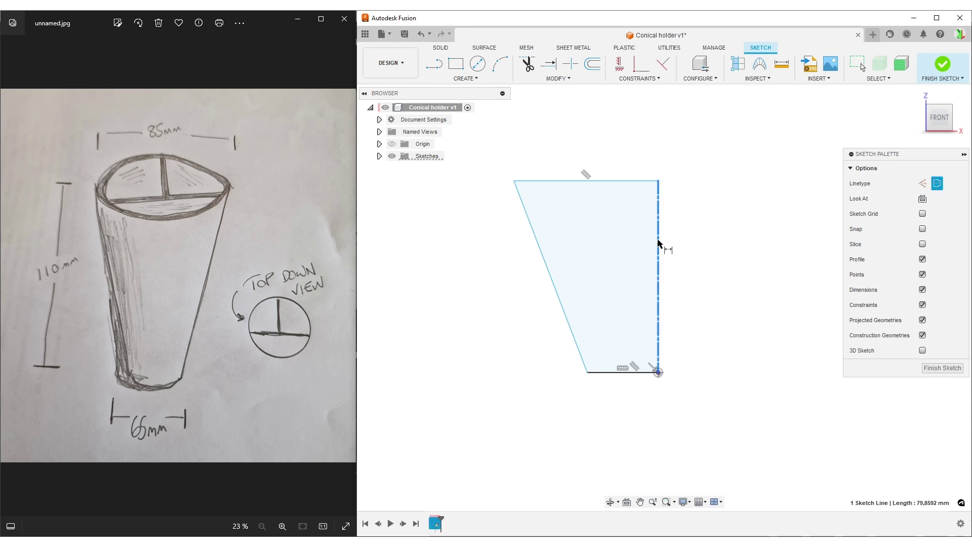
pyautogui.press('Escape')
pyautogui.click(587, 375)
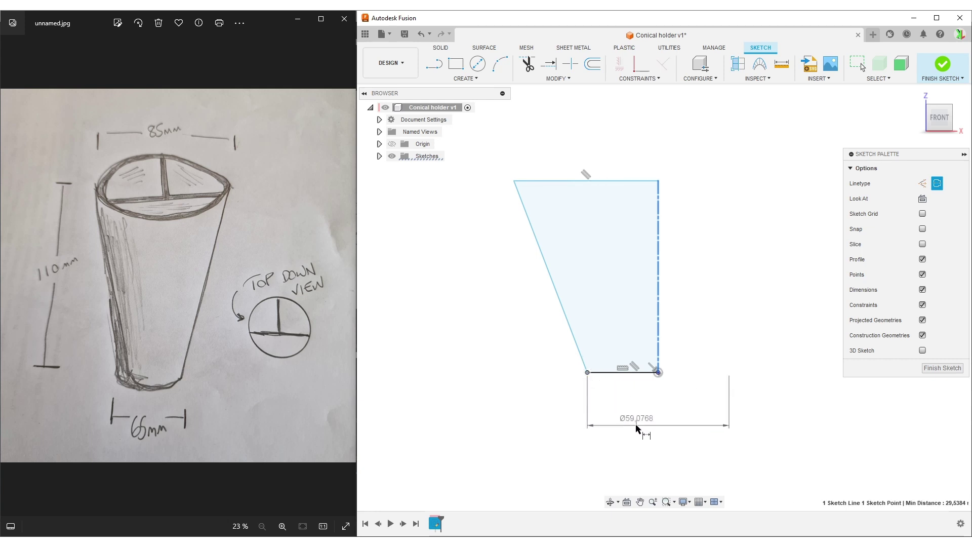
pyautogui.click(641, 428)
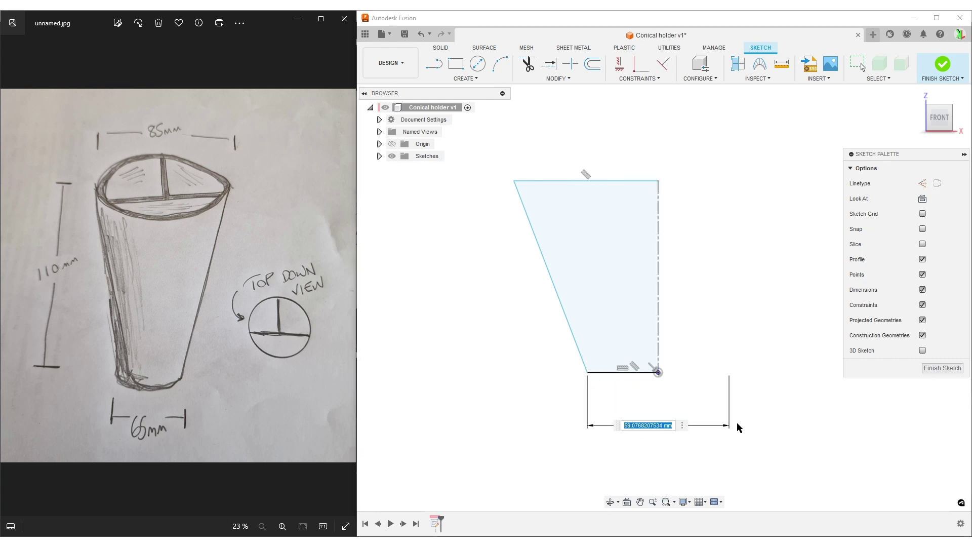
pyautogui.write('65')
pyautogui.press('Return')
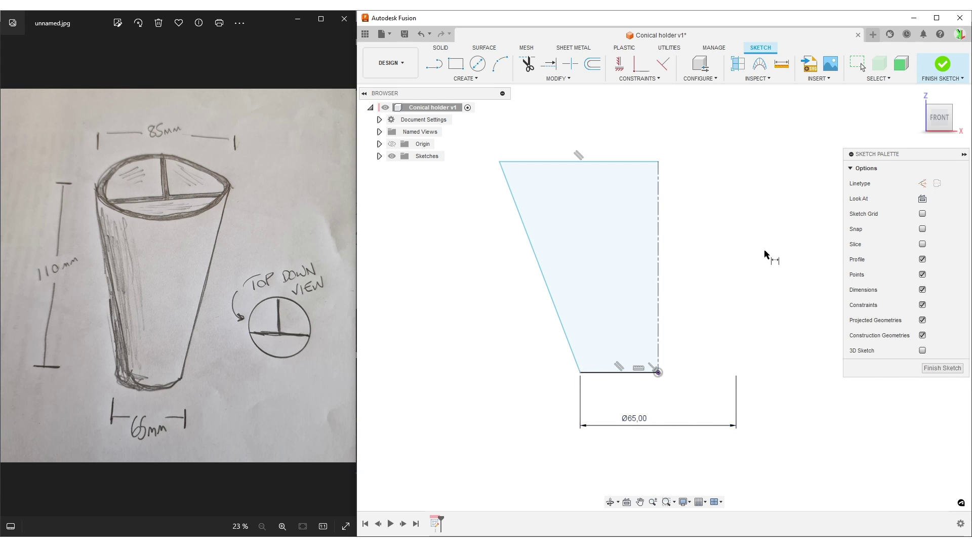
# - Dimension the top diameter to 85 mm from the top-left corner to the centerline
pyautogui.click(500, 162)
pyautogui.click(658, 201)
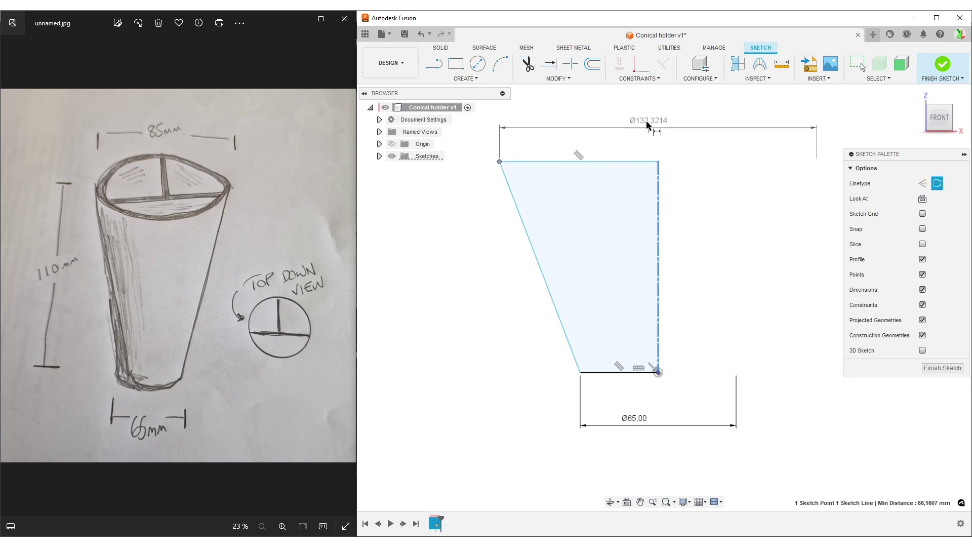
pyautogui.press('Escape')
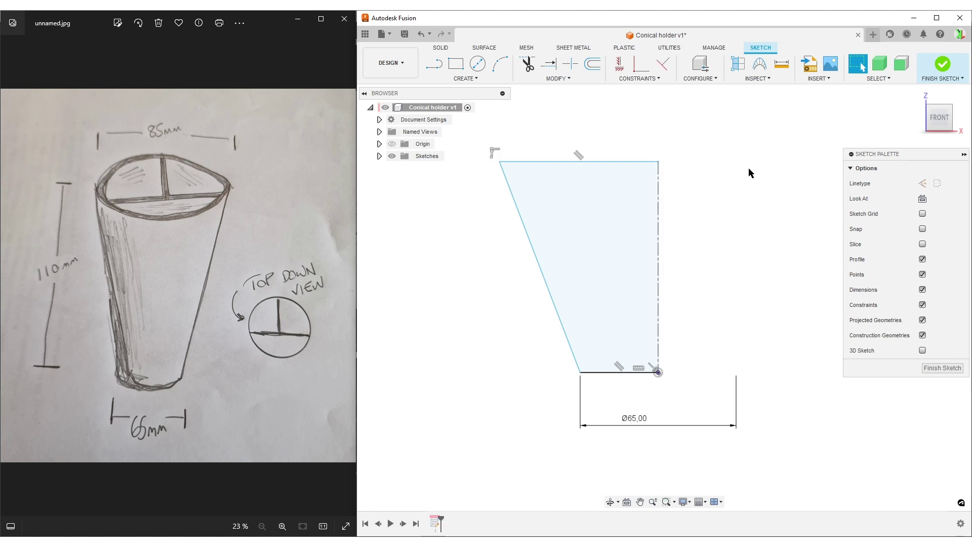
pyautogui.press('d')
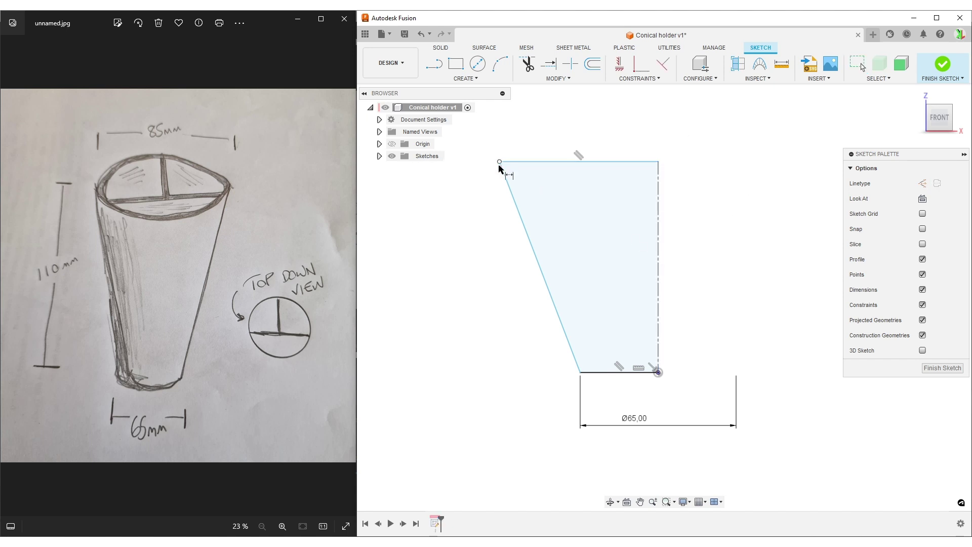
pyautogui.click(499, 162)
pyautogui.click(659, 162)
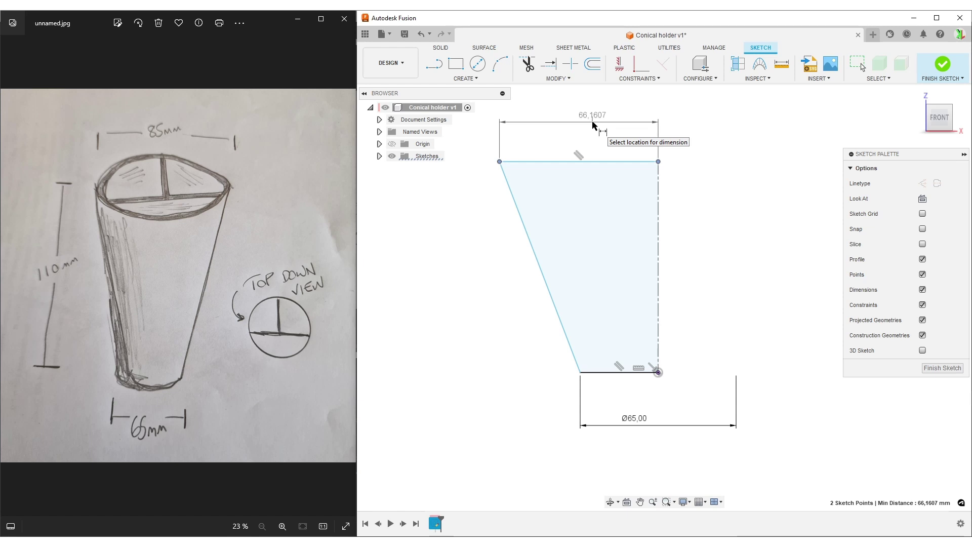
pyautogui.press('Escape')
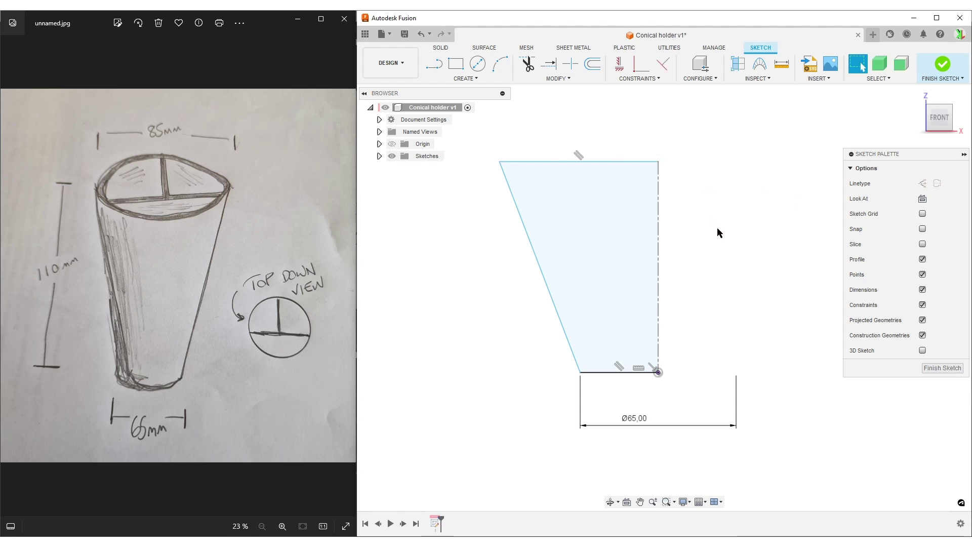
pyautogui.press('d')
pyautogui.click(499, 162)
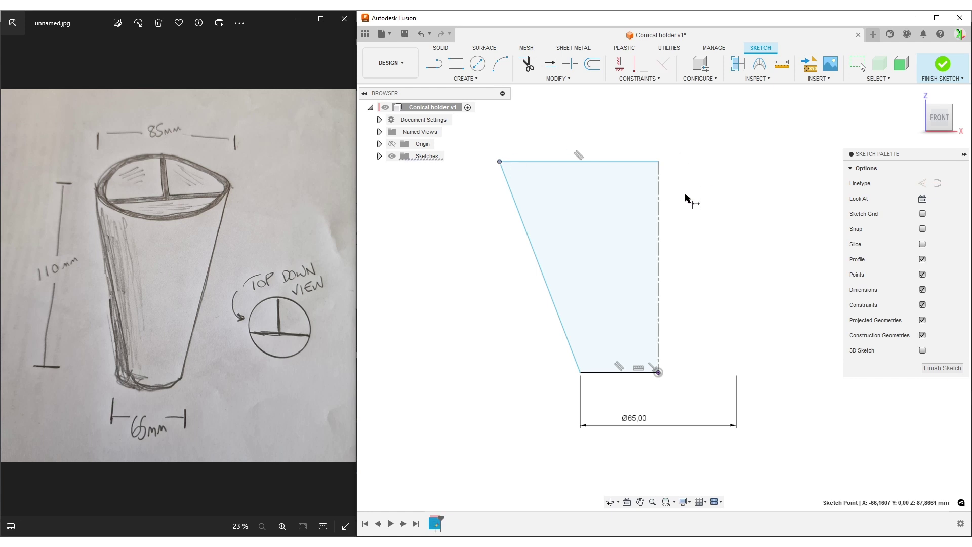
pyautogui.click(658, 182)
pyautogui.click(653, 124)
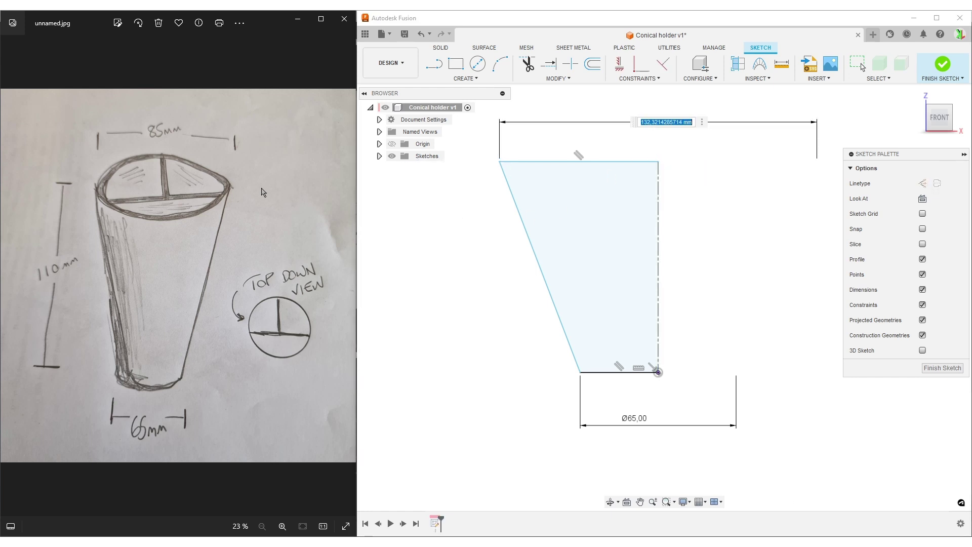
pyautogui.write('85')
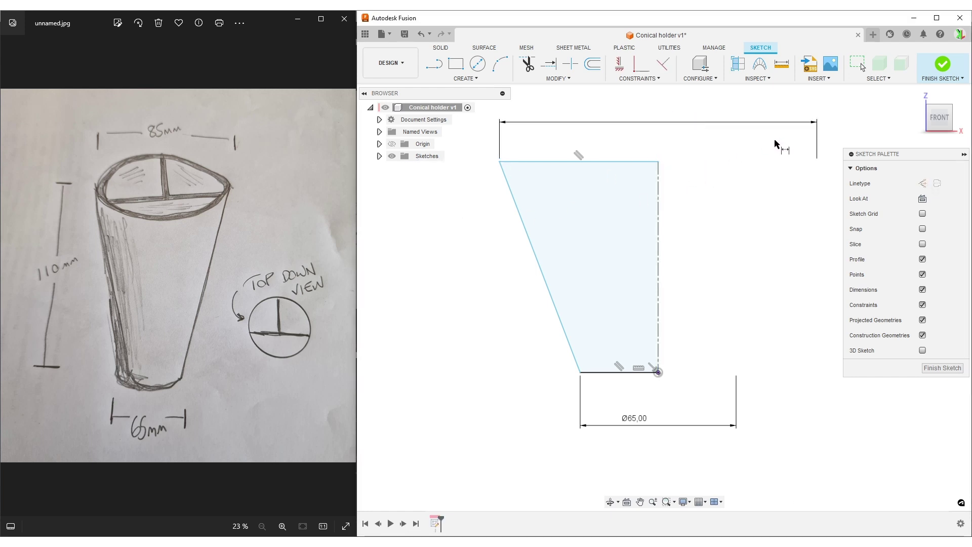
pyautogui.press('Return')
# - Dimension the profile's height to 110 mm along the right edge
pyautogui.moveTo(720, 320); pyautogui.dragTo(701, 293, button='middle')
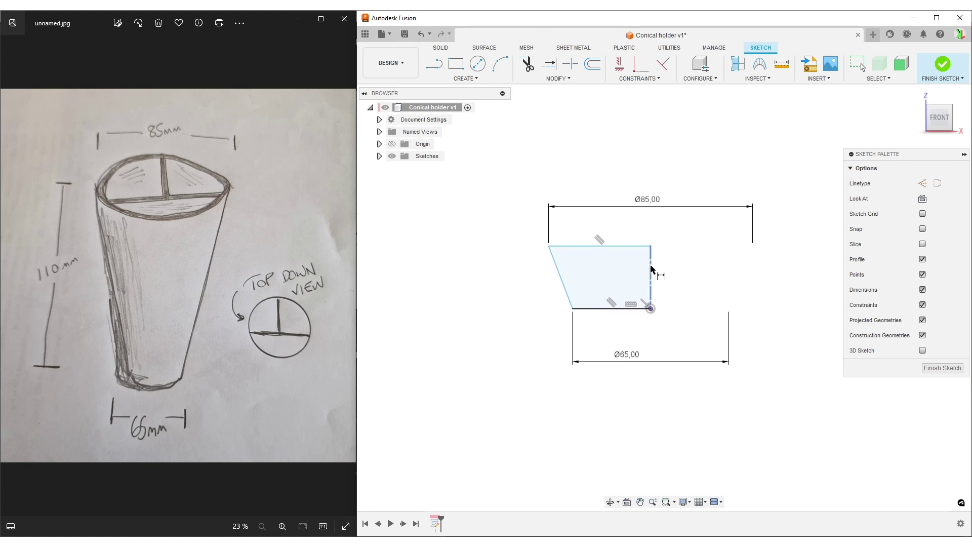
pyautogui.click(651, 273)
pyautogui.click(683, 274)
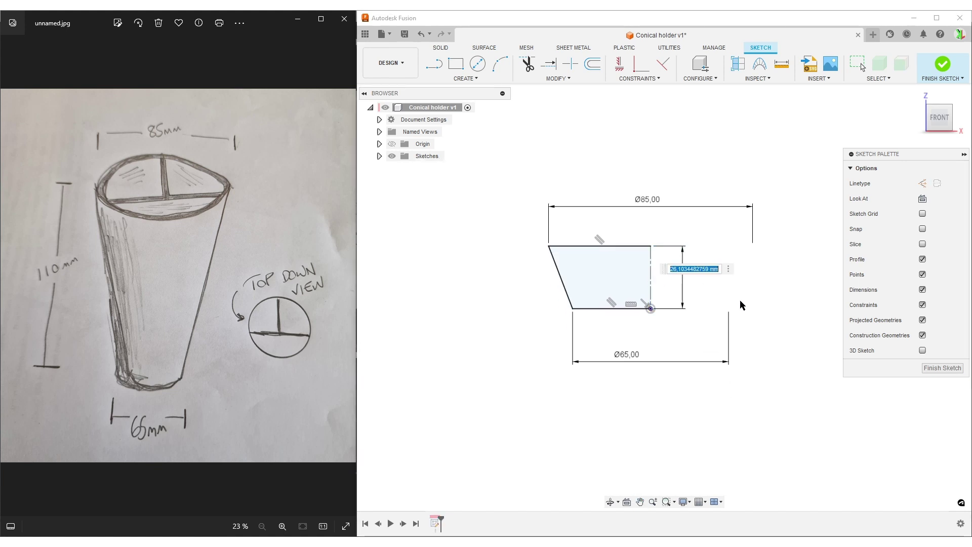
pyautogui.write('110')
pyautogui.press('Return')
pyautogui.scroll(-3, 740, 303)
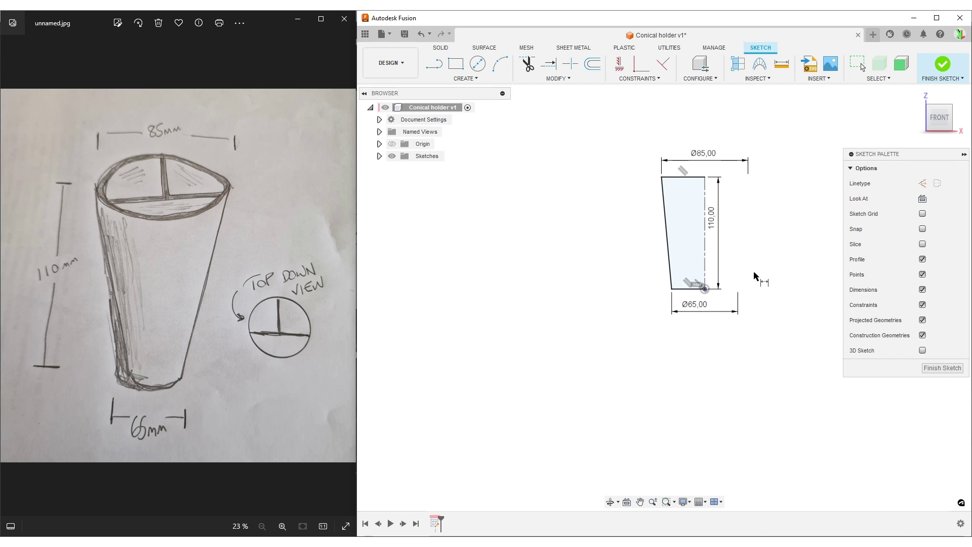
# - Finish Sketch1 with the Sketches folder expanded in the Browser
pyautogui.moveTo(758, 278); pyautogui.dragTo(680, 341, button='middle')
pyautogui.scroll(2, 680, 341)
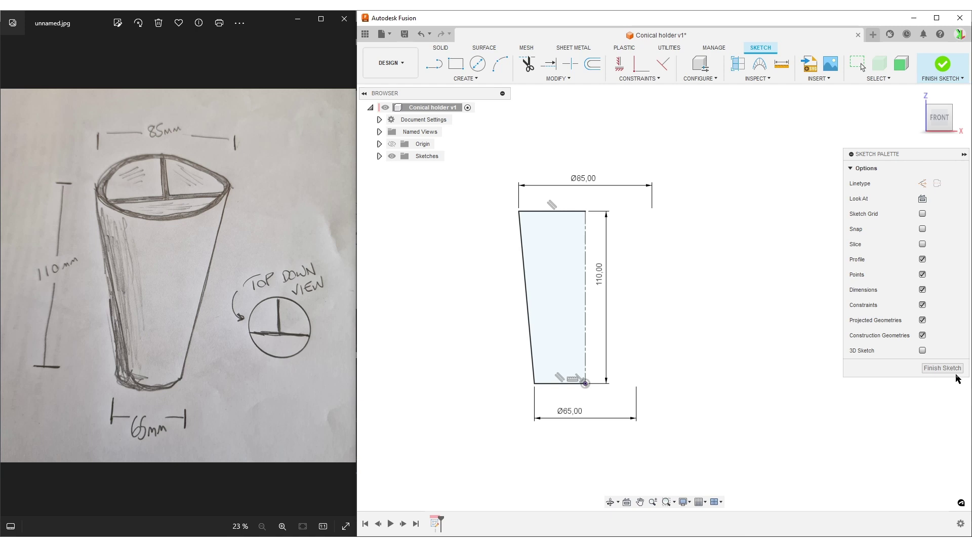
pyautogui.click(379, 156)
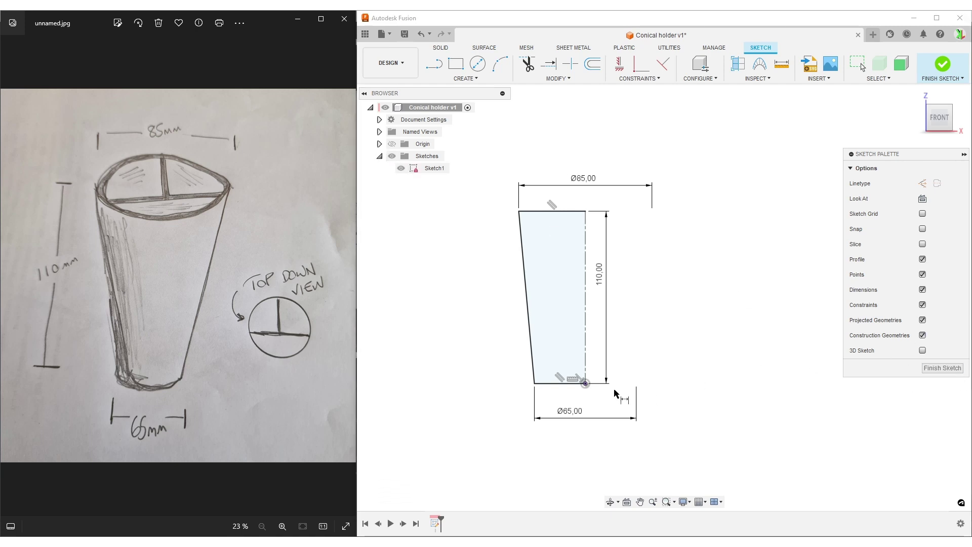
pyautogui.click(942, 368)
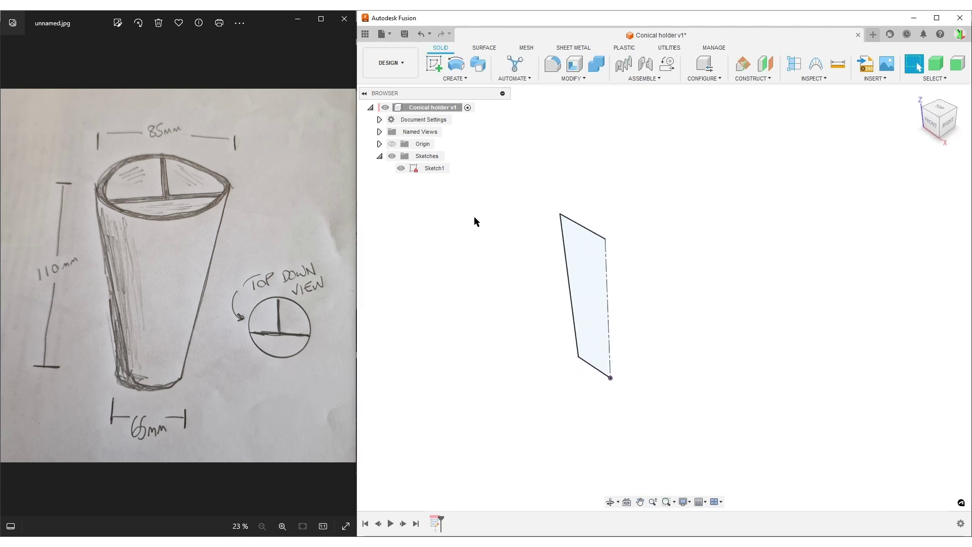
# - Revolve the tapered profile around the centerline into solid Body1
pyautogui.click(456, 72)
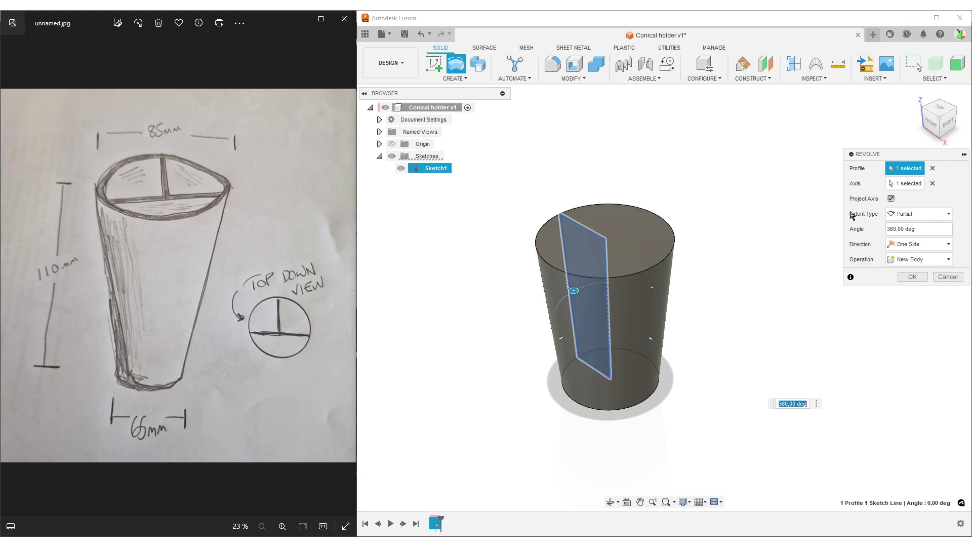
pyautogui.click(918, 279)
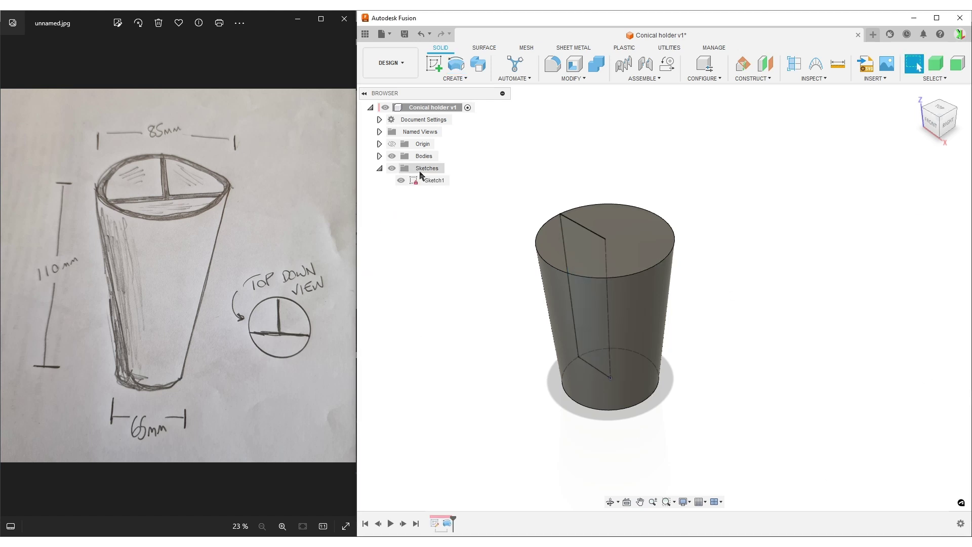
pyautogui.click(379, 156)
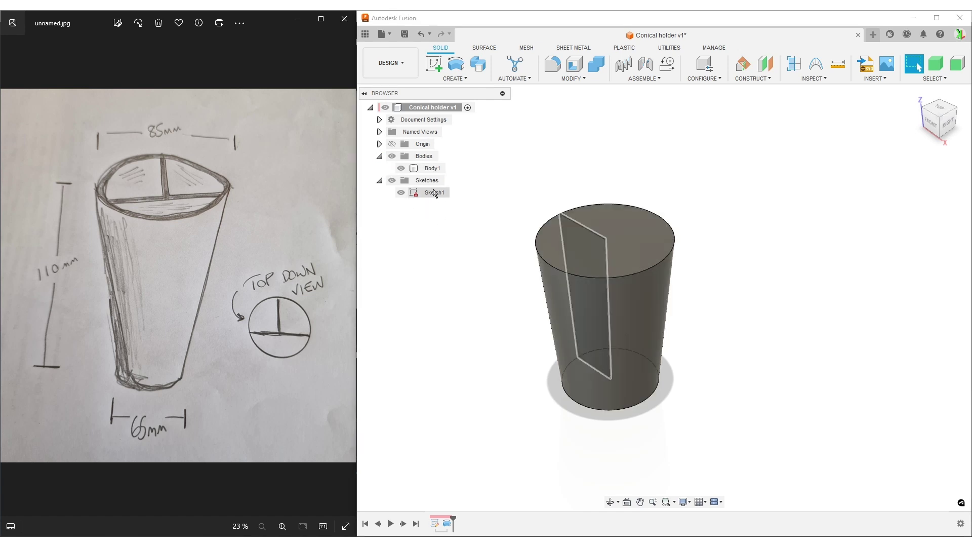
# - Hide Sketch1 and start a shell with the cup's top face selected for removal
pyautogui.click(411, 195)
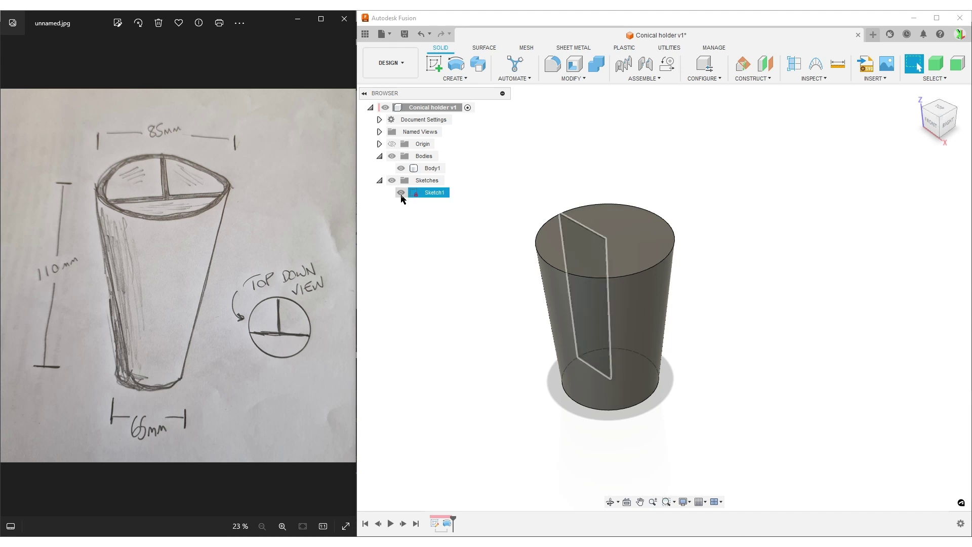
pyautogui.click(400, 193)
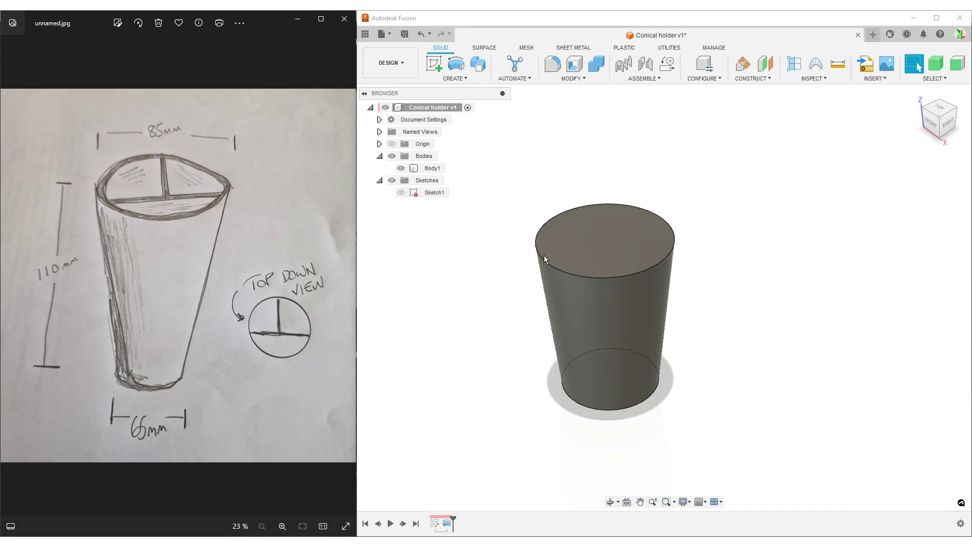
pyautogui.click(575, 65)
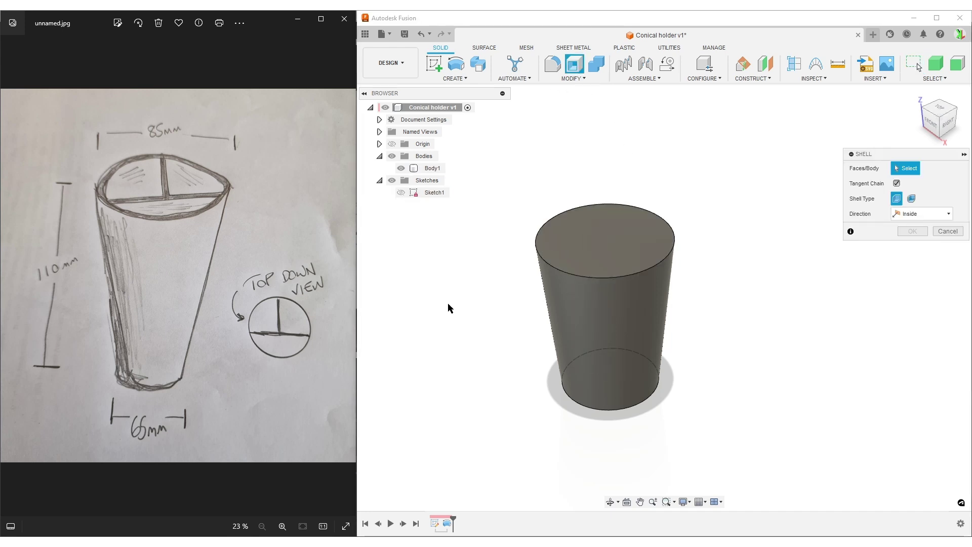
pyautogui.click(608, 264)
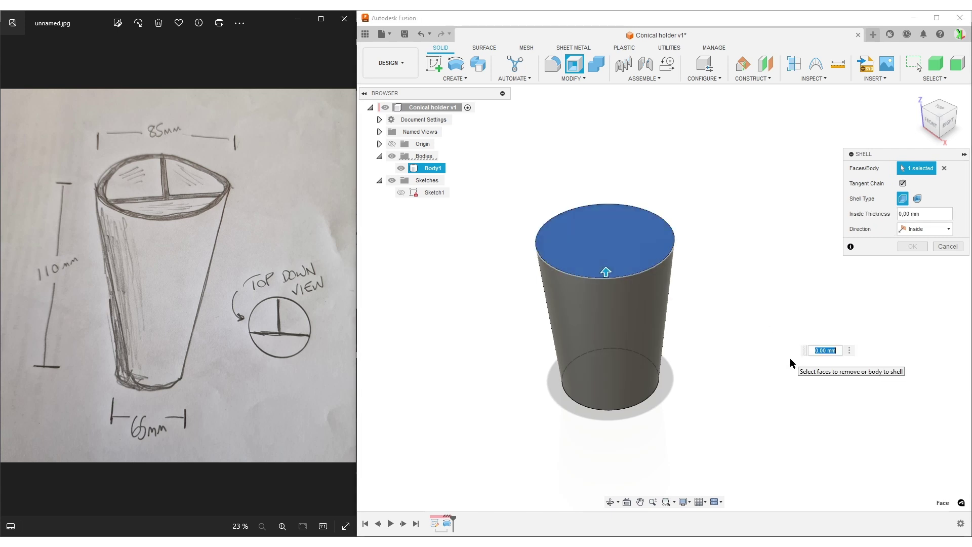
# - Apply a 3 mm shell thickness and orbit around the hollow cup to inspect it
pyautogui.write('3')
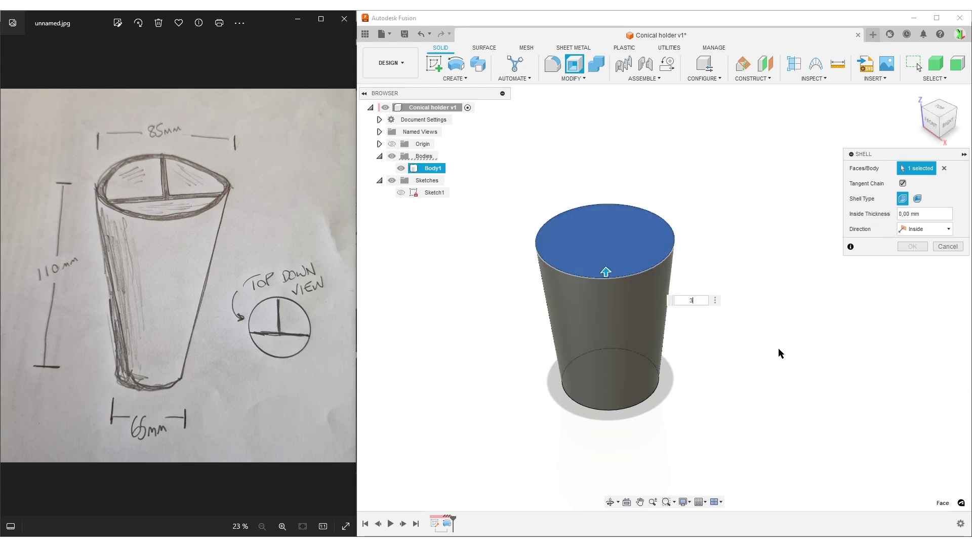
pyautogui.press('Return')
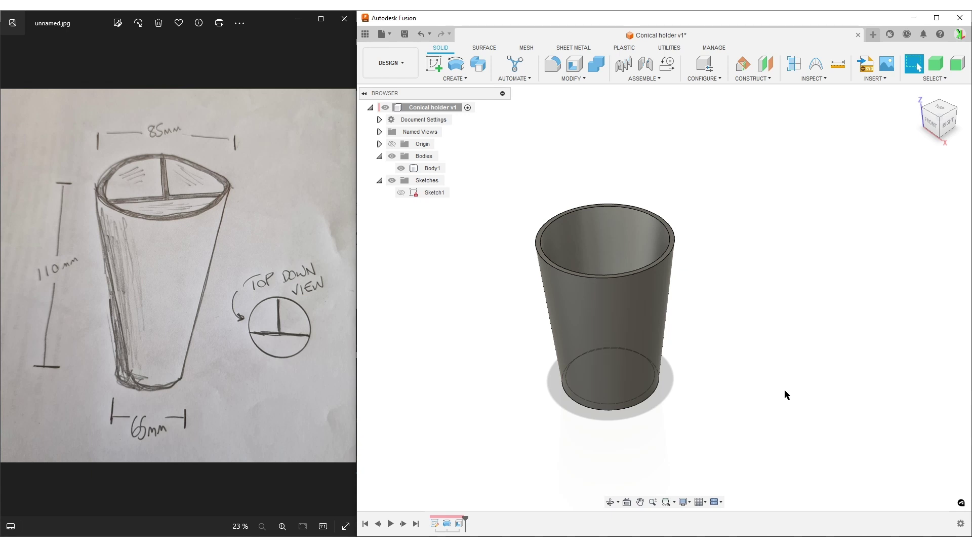
pyautogui.keyDown('shift'); pyautogui.moveTo(785, 390); pyautogui.dragTo(774, 354, button='middle'); pyautogui.keyUp('shift')
pyautogui.click(538, 338)
pyautogui.keyDown('shift'); pyautogui.moveTo(538, 339); pyautogui.dragTo(594, 401, button='middle'); pyautogui.keyUp('shift')
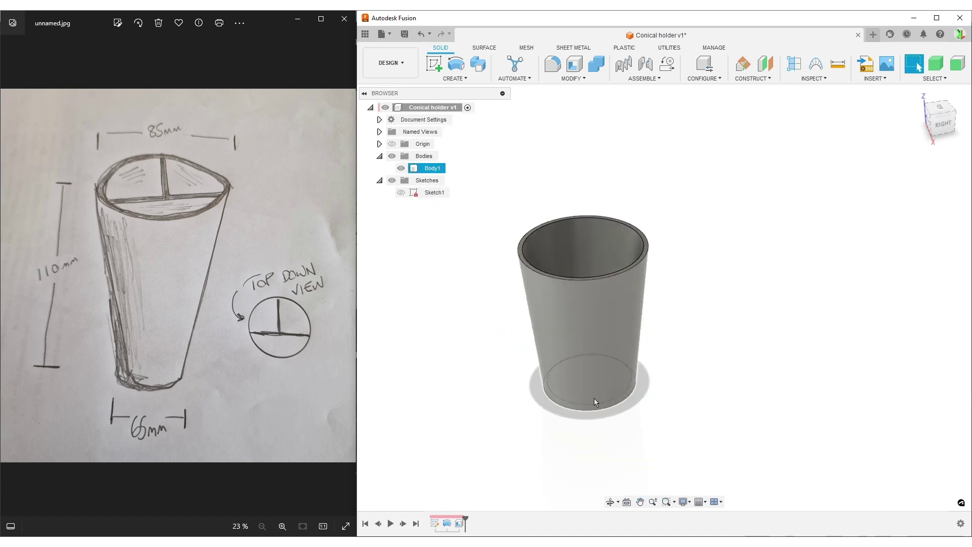
pyautogui.scroll(-1, 658, 385)
pyautogui.click(729, 361)
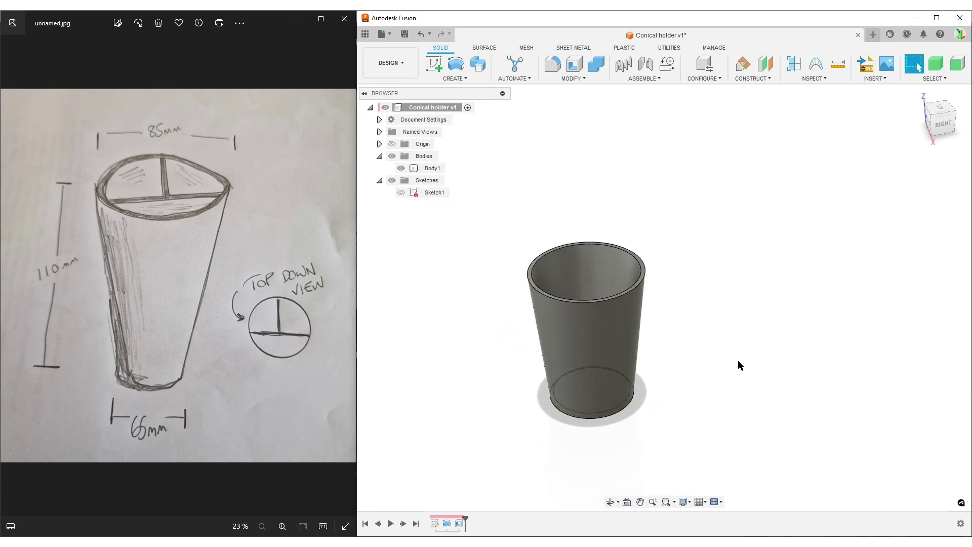
pyautogui.keyDown('shift'); pyautogui.moveTo(735, 351); pyautogui.dragTo(778, 330, button='middle'); pyautogui.keyUp('shift')
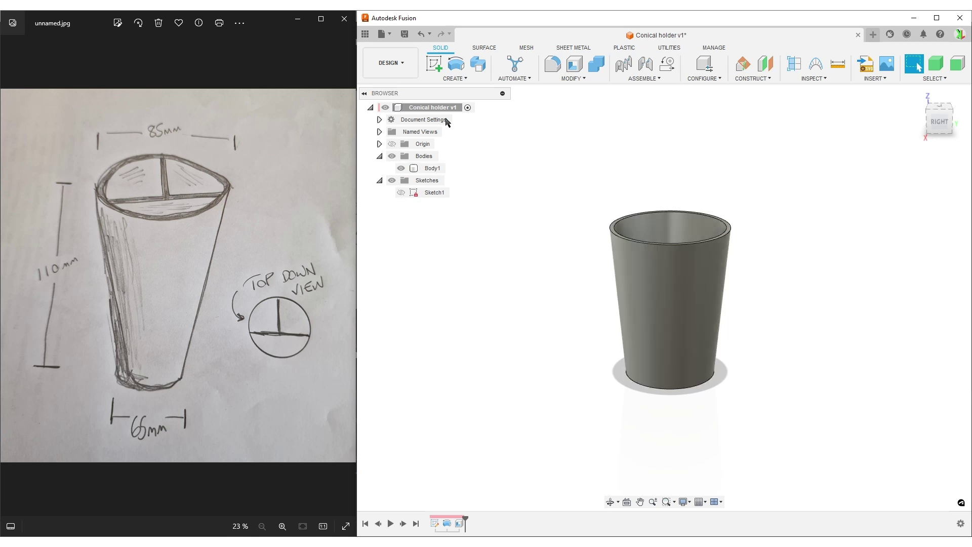
# - Start a sketch on the cup's top rim face and orient the view to Top
pyautogui.click(434, 64)
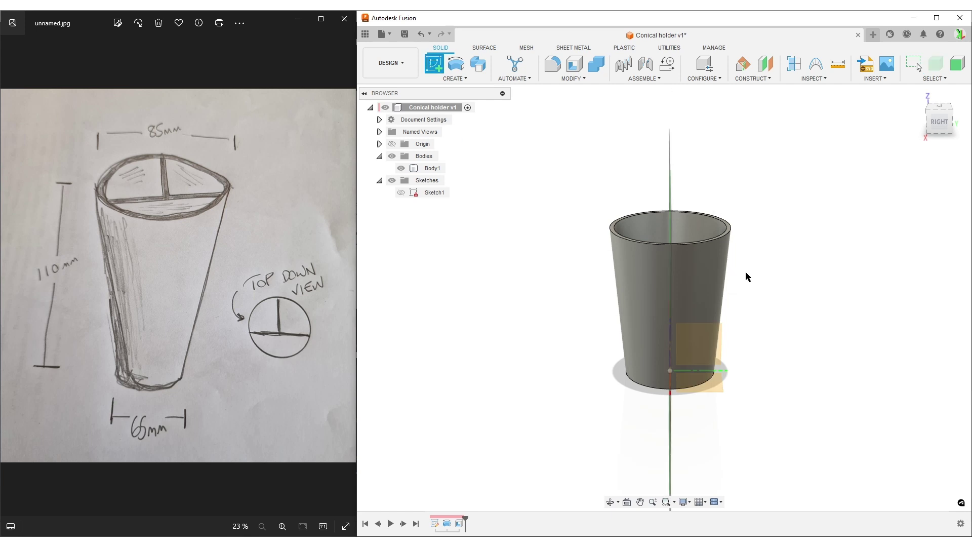
pyautogui.scroll(3, 739, 263)
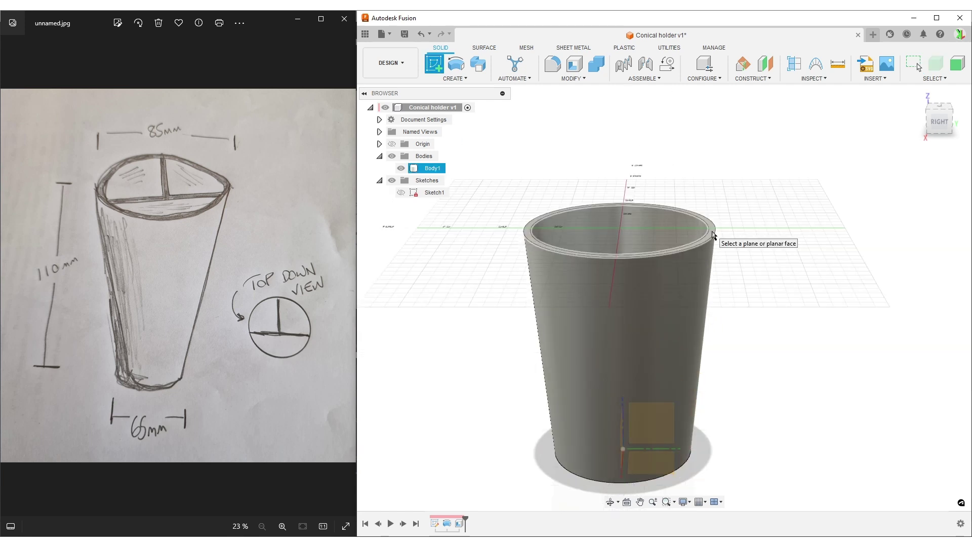
pyautogui.click(711, 233)
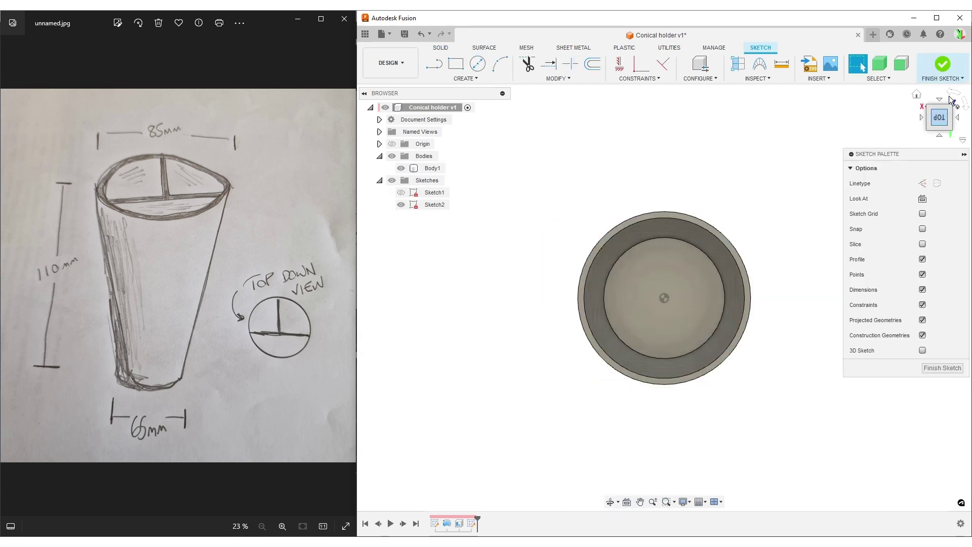
pyautogui.click(953, 96)
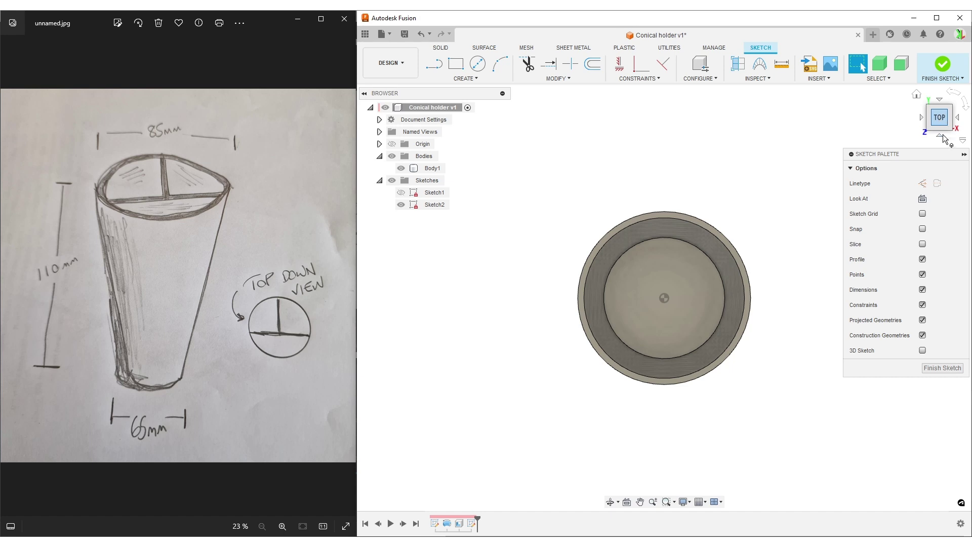
pyautogui.click(940, 139)
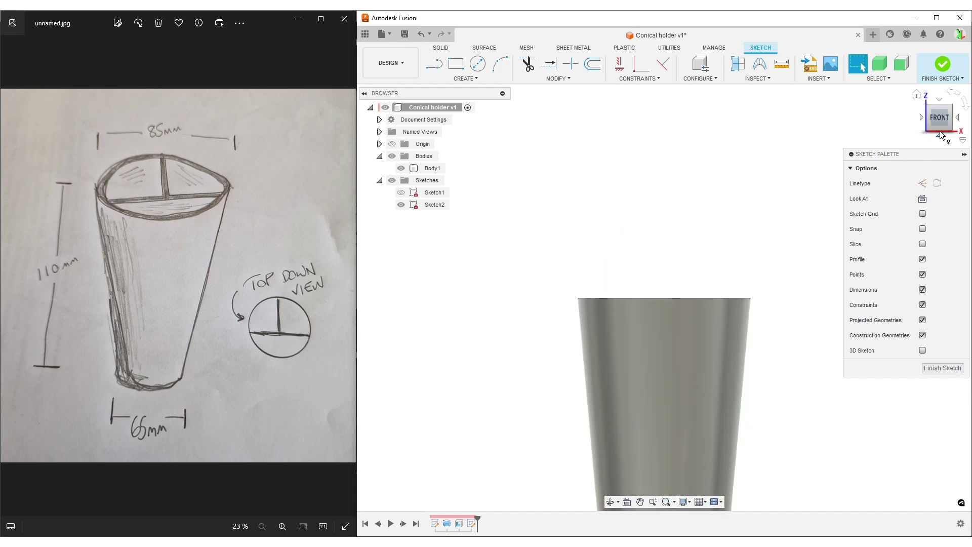
pyautogui.click(940, 100)
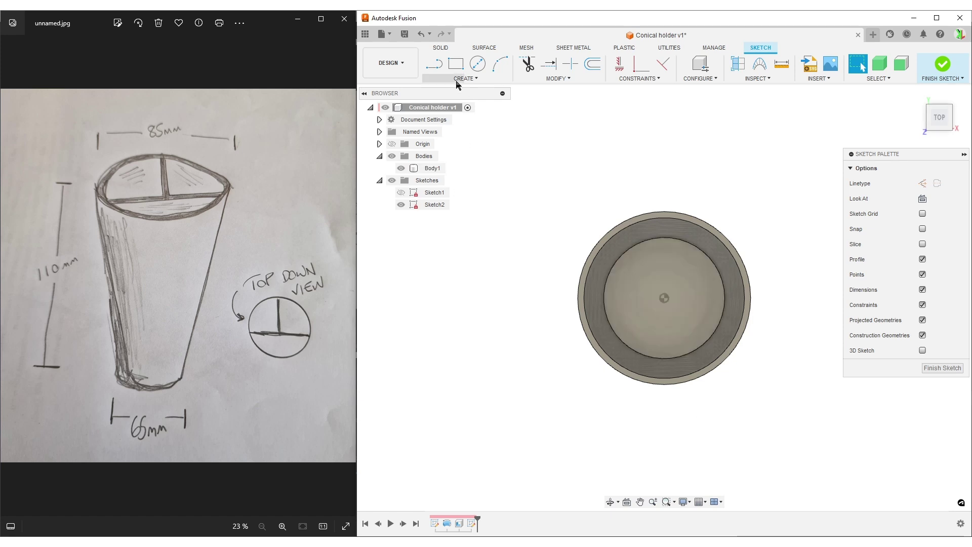
# - Draw a horizontal crossbar line and a vertical stem rising from its midpoint
pyautogui.click(434, 64)
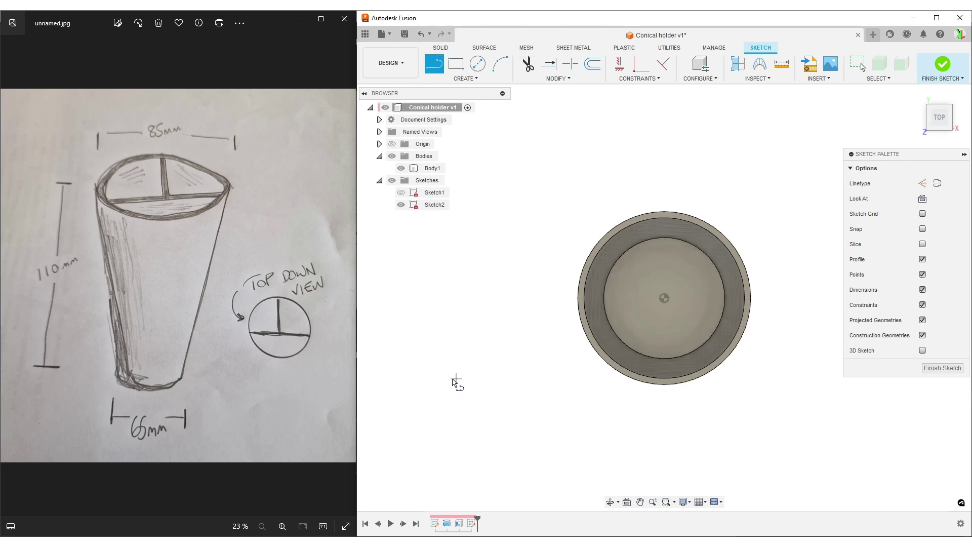
pyautogui.click(433, 378)
pyautogui.click(521, 378)
pyautogui.press('Escape')
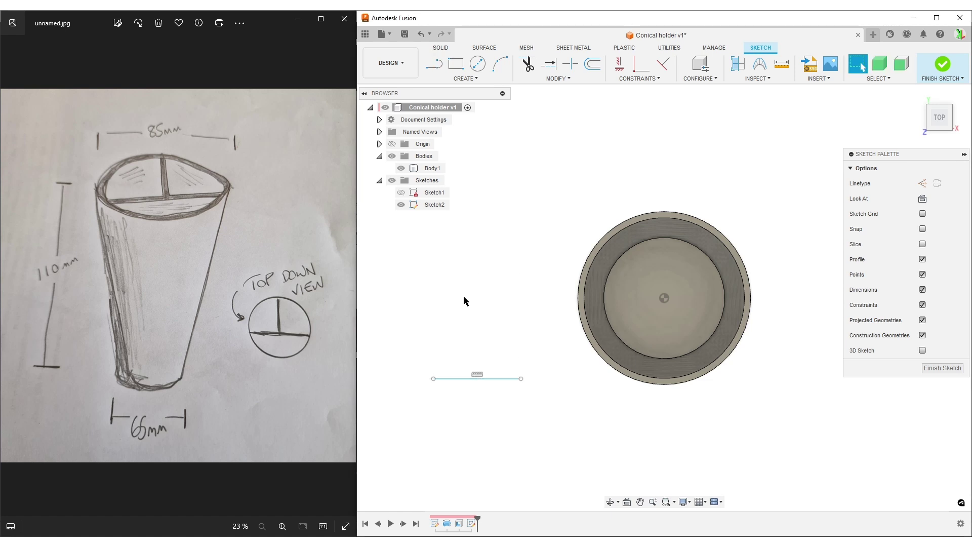
pyautogui.press('l')
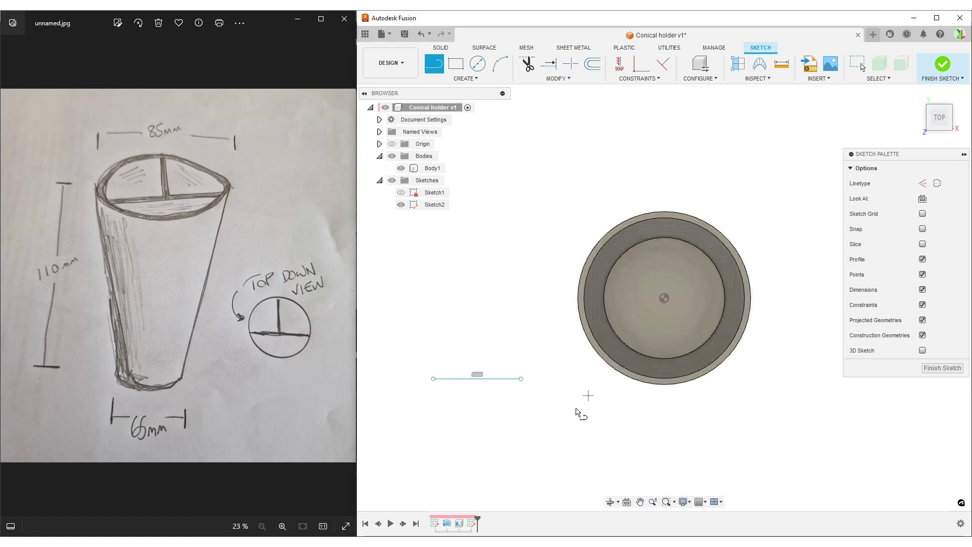
pyautogui.click(478, 378)
pyautogui.click(477, 322)
pyautogui.press('Escape')
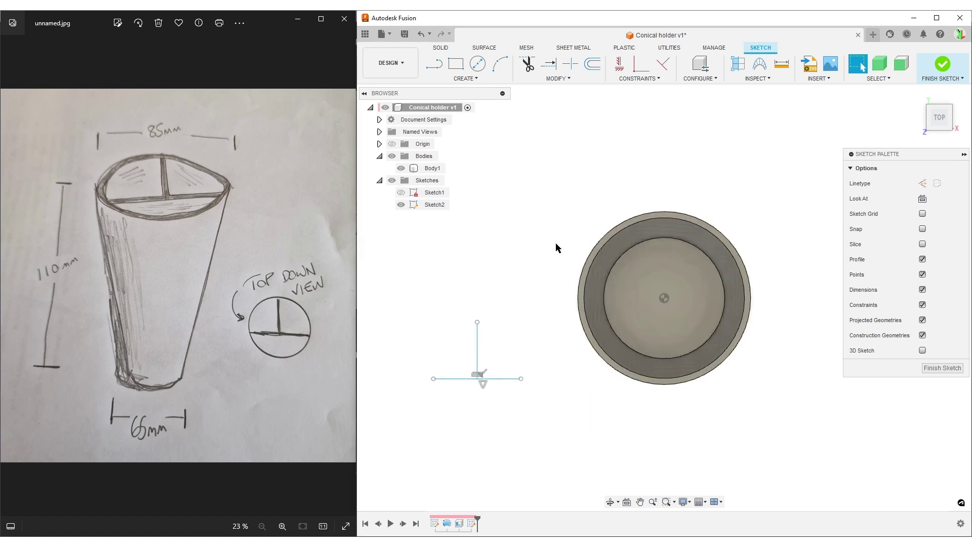
# - Make the stem's top end coincident with the cup's centre and the crossbar perpendicular to the stem
pyautogui.click(638, 65)
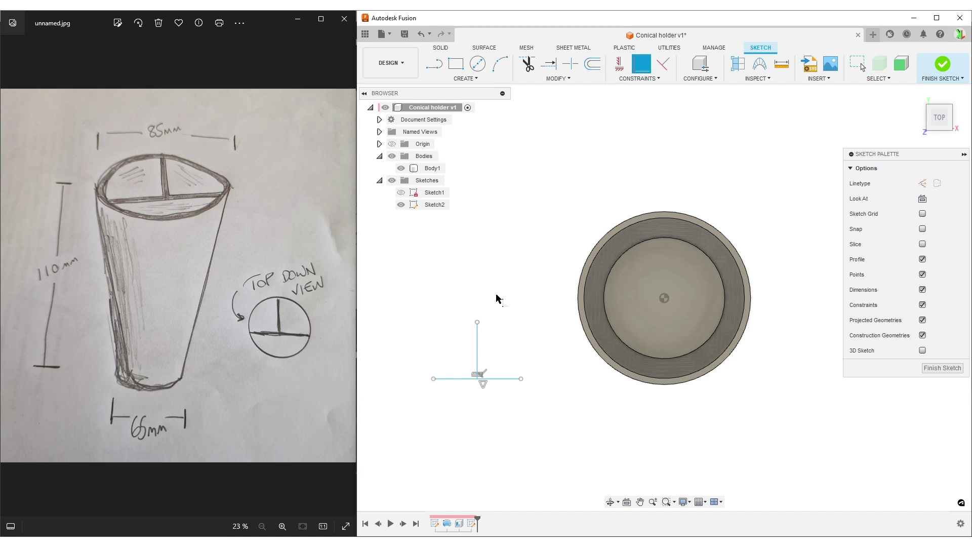
pyautogui.click(478, 323)
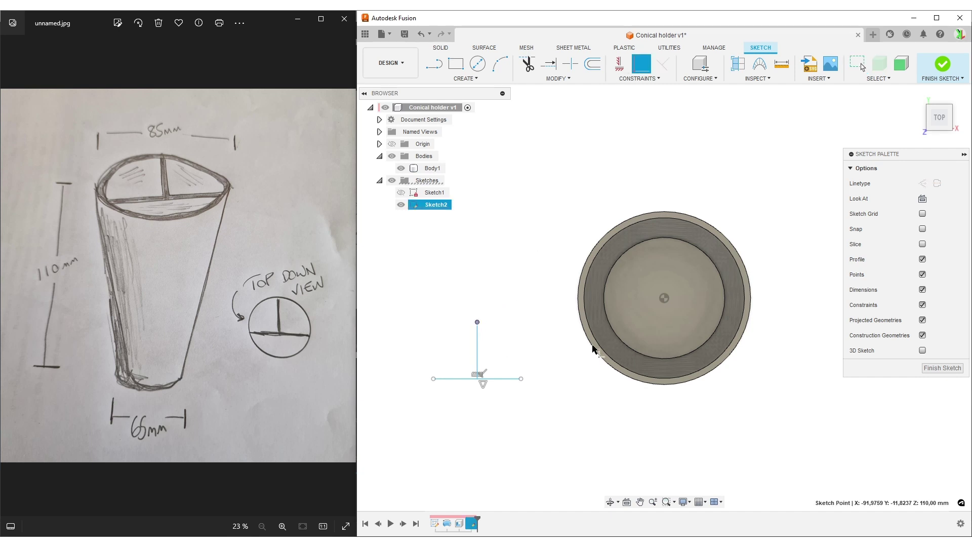
pyautogui.click(664, 299)
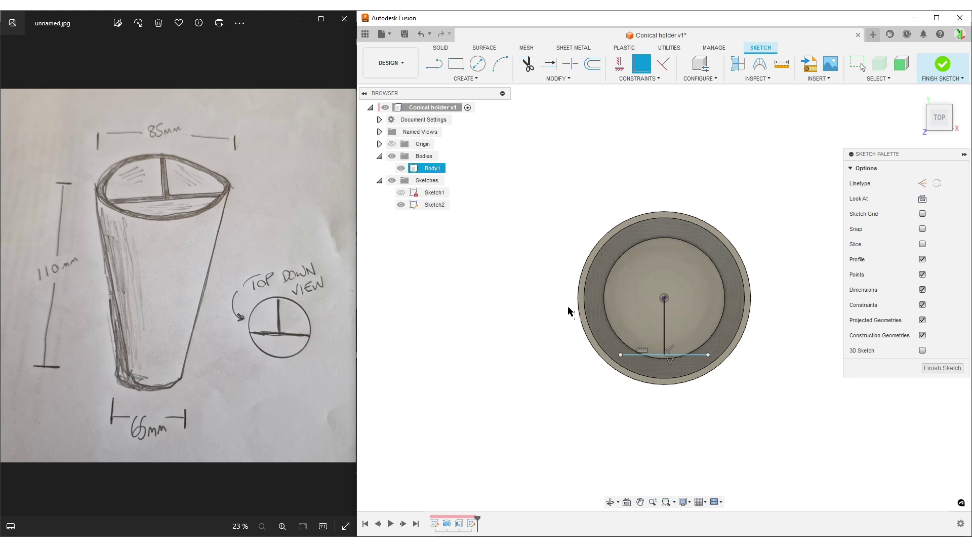
pyautogui.click(640, 78)
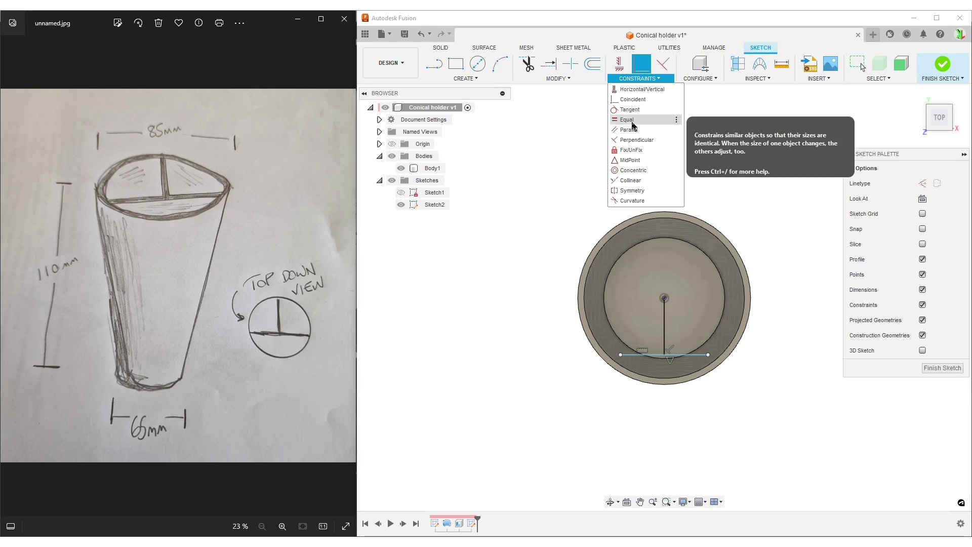
pyautogui.click(636, 139)
pyautogui.click(666, 329)
pyautogui.click(677, 355)
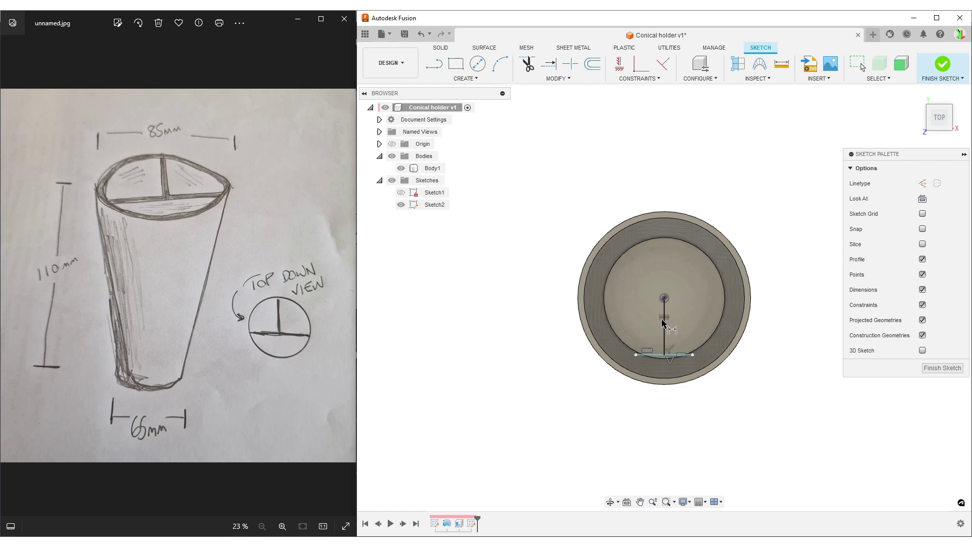
# - Dimension the stem length to 12 mm
pyautogui.click(665, 324)
pyautogui.click(695, 320)
pyautogui.write('12')
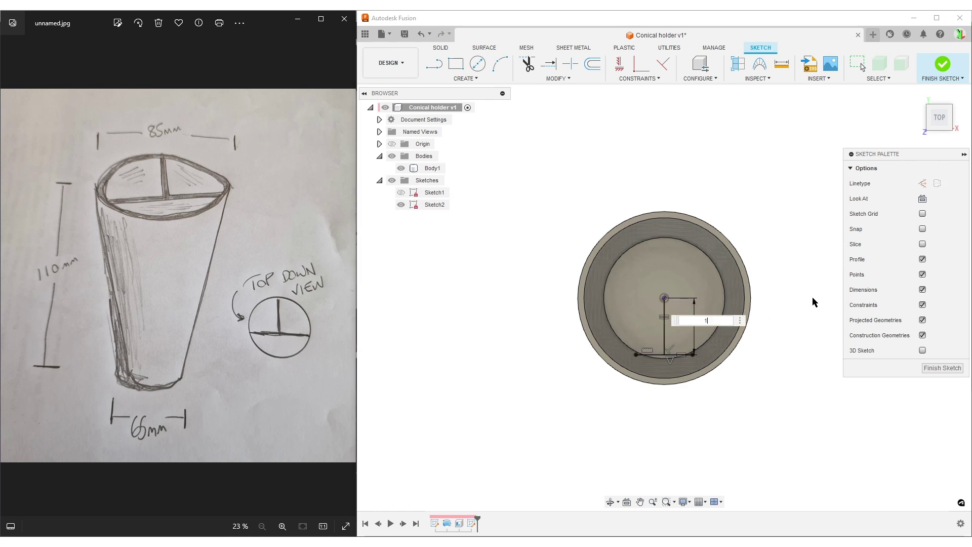
pyautogui.press('Return')
pyautogui.scroll(3, 676, 367)
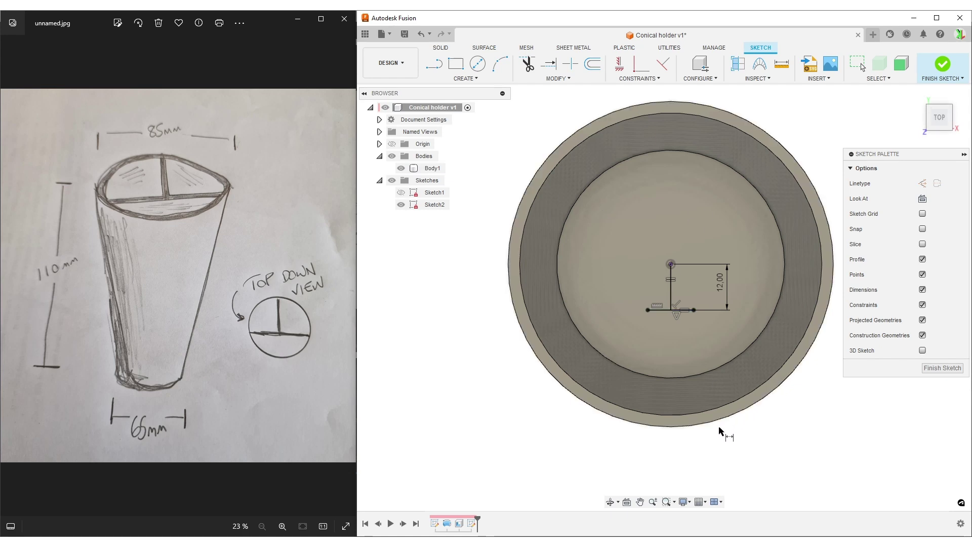
# - Finish Sketch2 and open the Web rib command in an angled 3D view
pyautogui.click(939, 368)
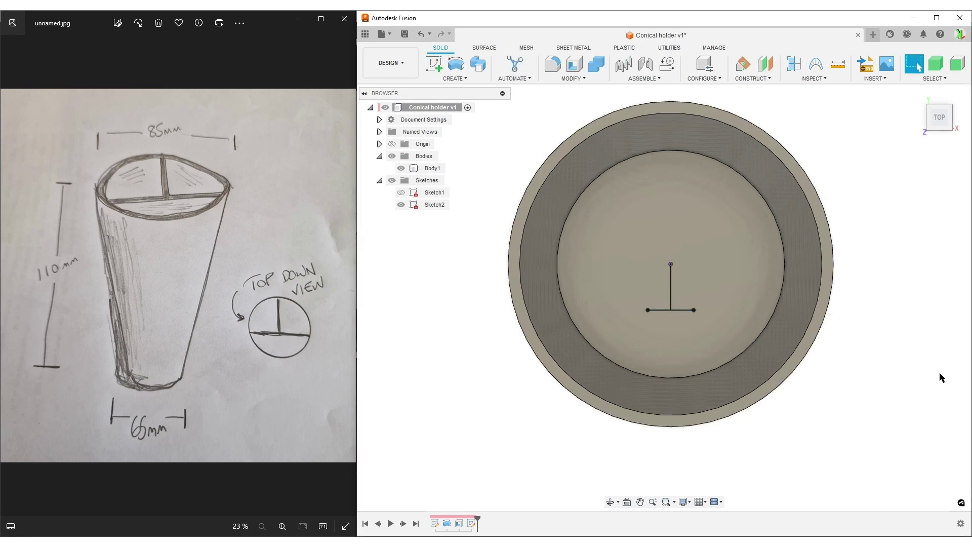
pyautogui.keyDown('shift'); pyautogui.moveTo(870, 392); pyautogui.dragTo(527, 242, button='middle'); pyautogui.keyUp('shift')
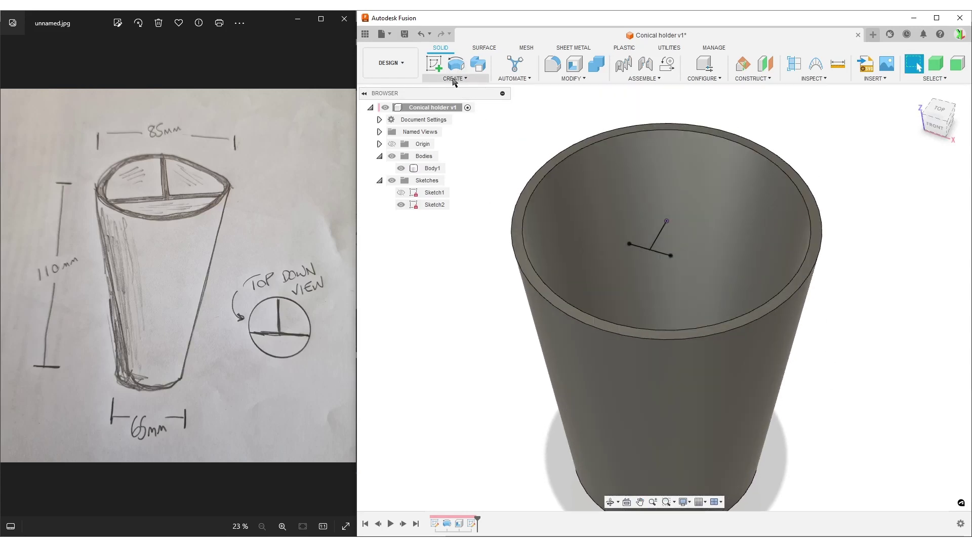
pyautogui.click(456, 78)
pyautogui.click(452, 182)
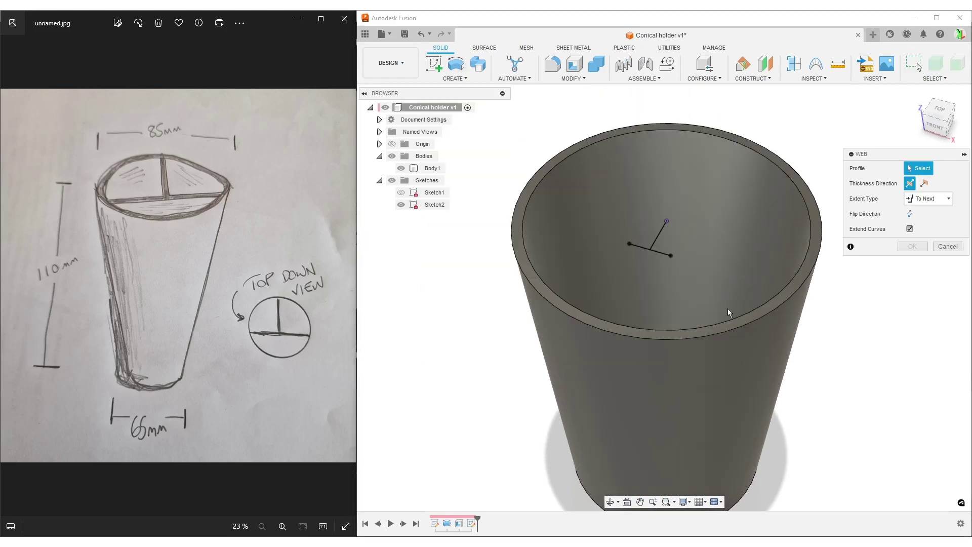
# - Preview a 1 mm web on the sketch line, toggling Extend Curves, then clear the profile selection
pyautogui.click(910, 229)
pyautogui.click(661, 232)
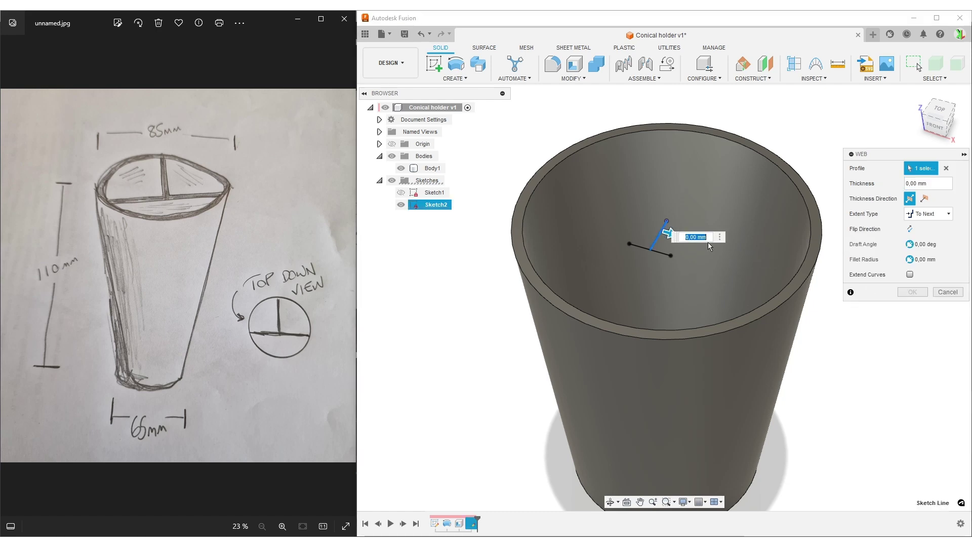
pyautogui.write('1')
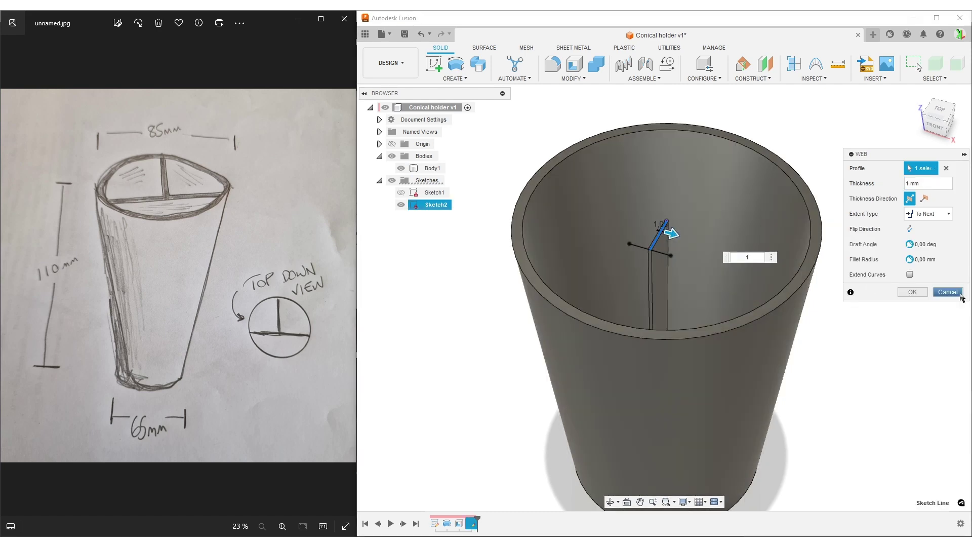
pyautogui.keyDown('shift'); pyautogui.moveTo(802, 320); pyautogui.dragTo(910, 348, button='middle'); pyautogui.keyUp('shift')
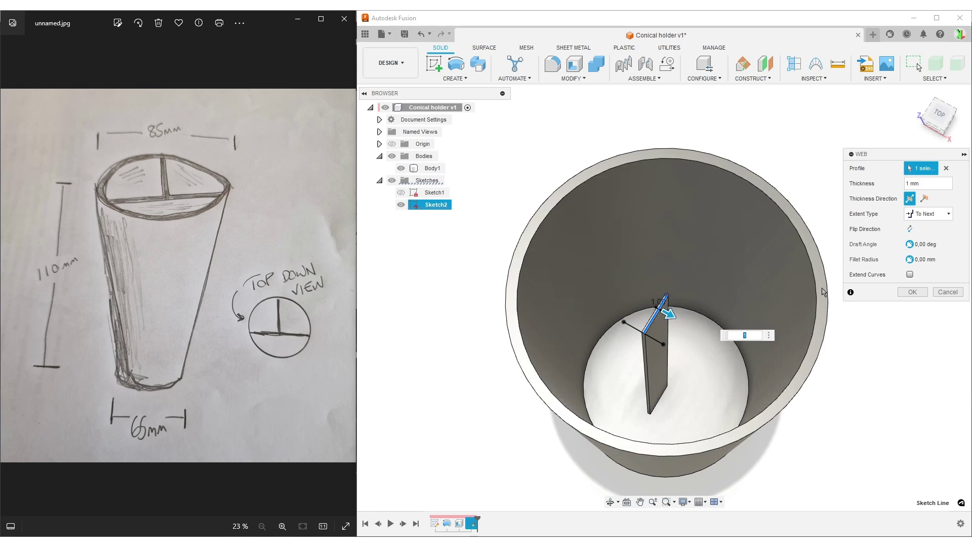
pyautogui.click(910, 274)
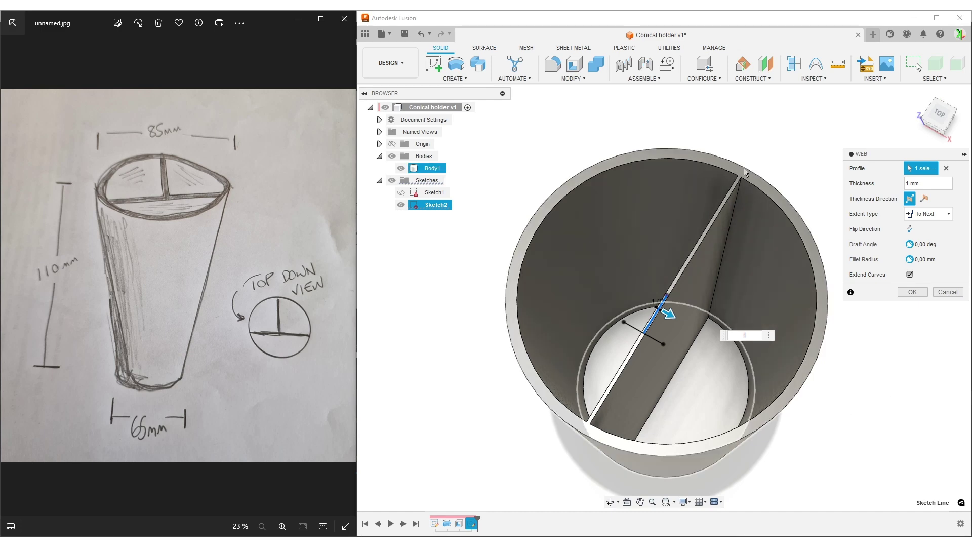
pyautogui.click(910, 275)
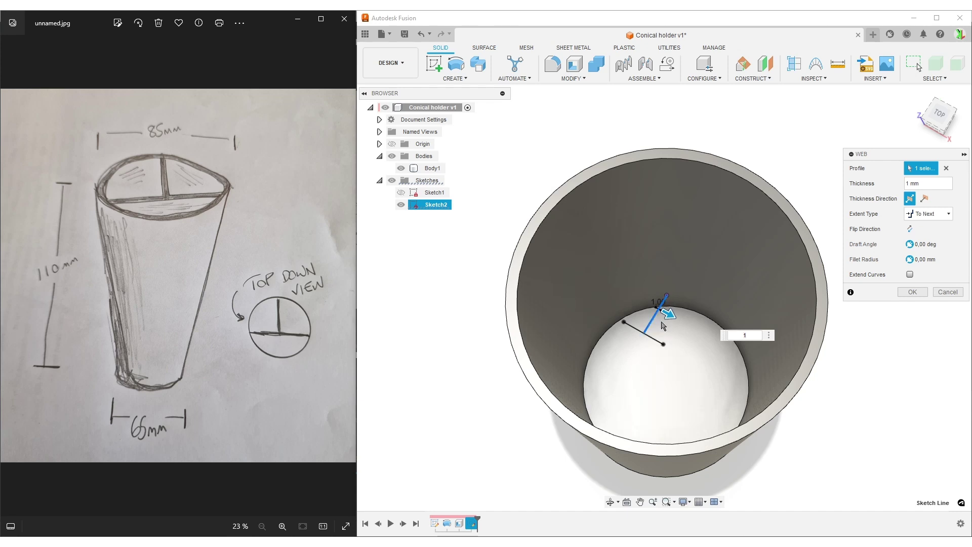
pyautogui.click(658, 322)
pyautogui.keyDown('shift'); pyautogui.moveTo(658, 322); pyautogui.dragTo(592, 331, button='middle'); pyautogui.keyUp('shift')
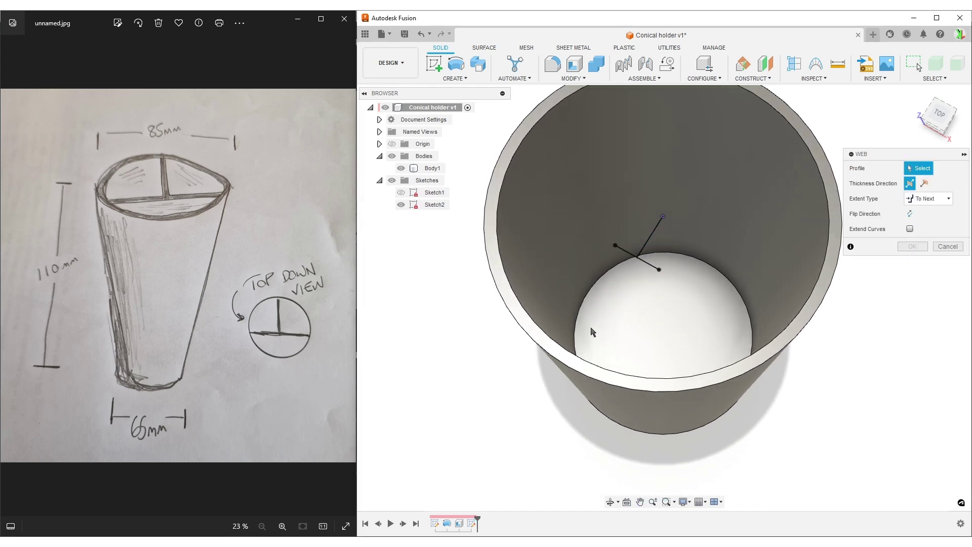
# - Create a 1.5 mm web rib on the crossbar line with Extend Curves on, spanning the cup
pyautogui.click(625, 260)
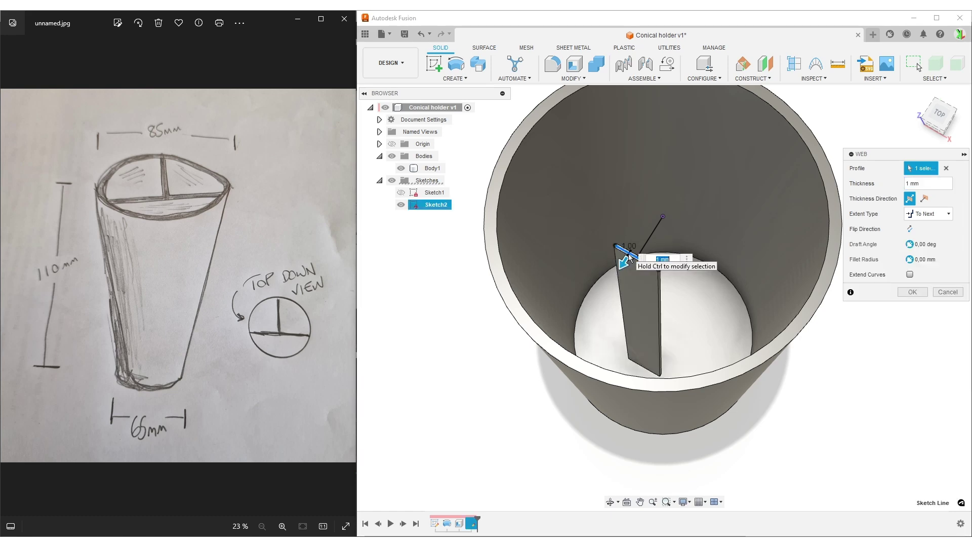
pyautogui.click(910, 275)
pyautogui.moveTo(686, 329)
pyautogui.keyDown('shift'); pyautogui.mouseDown(button='middle')
pyautogui.moveTo(652, 309)
pyautogui.moveTo(631, 242)
pyautogui.mouseUp(button='middle'); pyautogui.keyUp('shift')
pyautogui.scroll(6, 630, 242)
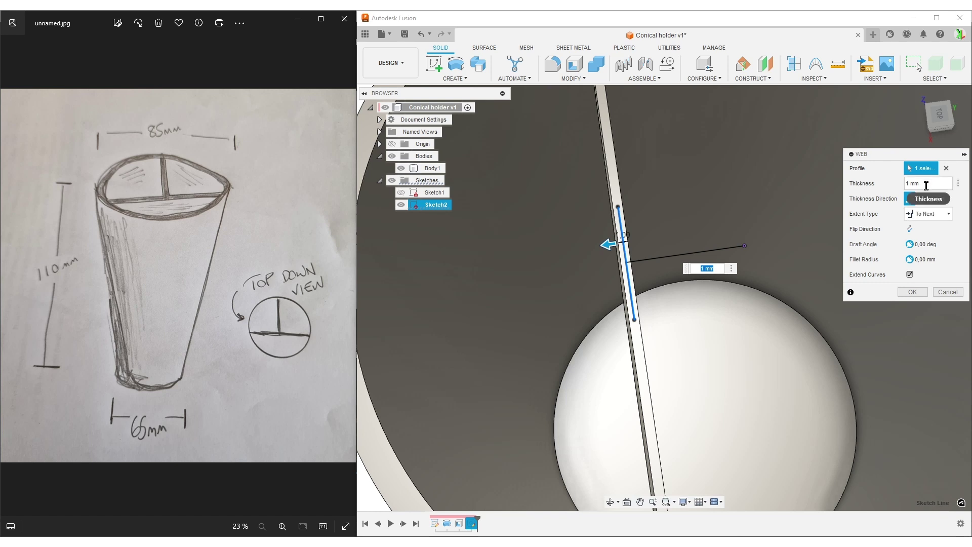
pyautogui.click(887, 187)
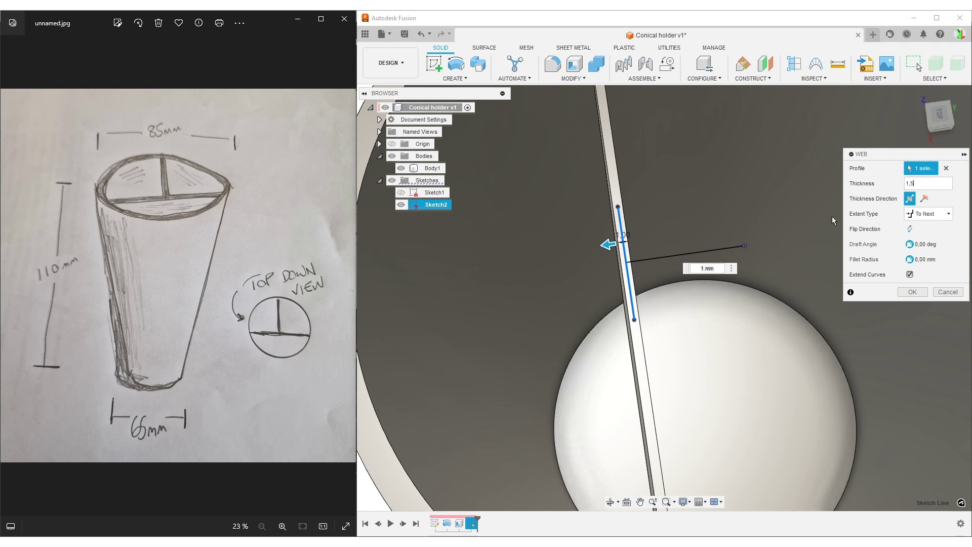
pyautogui.write('1,5')
pyautogui.scroll(-2, 734, 273)
pyautogui.press('Return')
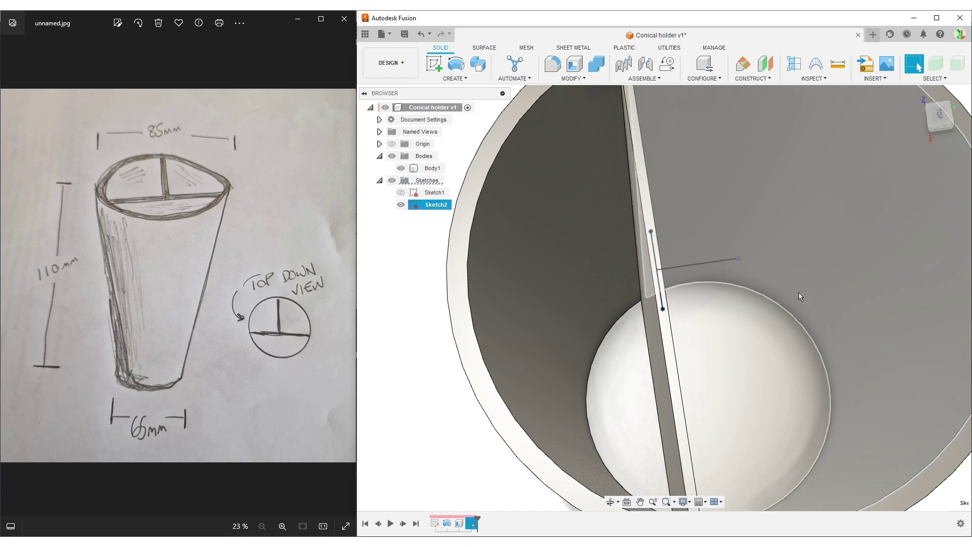
pyautogui.scroll(-4, 805, 291)
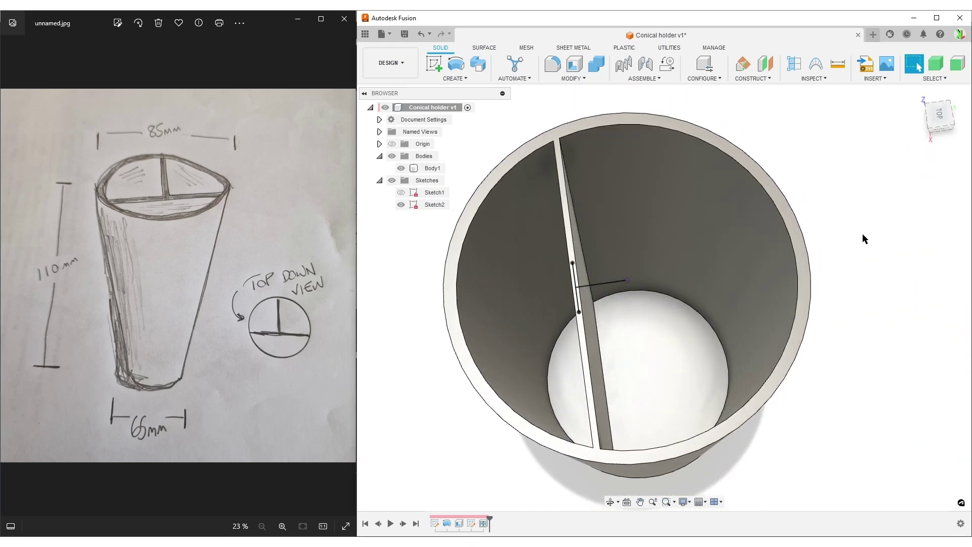
# - Repeat the Web command on the stem sketch line to add a second 1.5 mm rib
pyautogui.rightClick(863, 234)
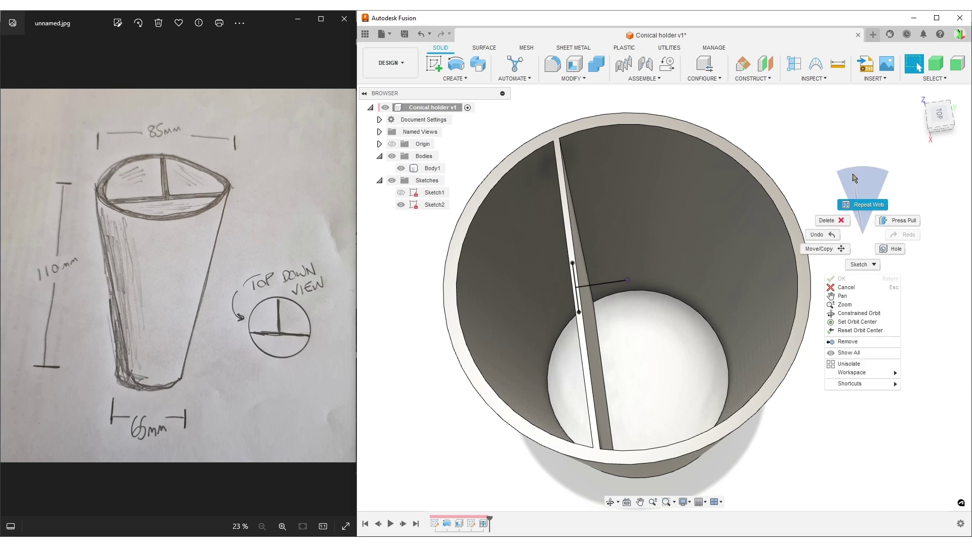
pyautogui.click(863, 206)
pyautogui.click(611, 282)
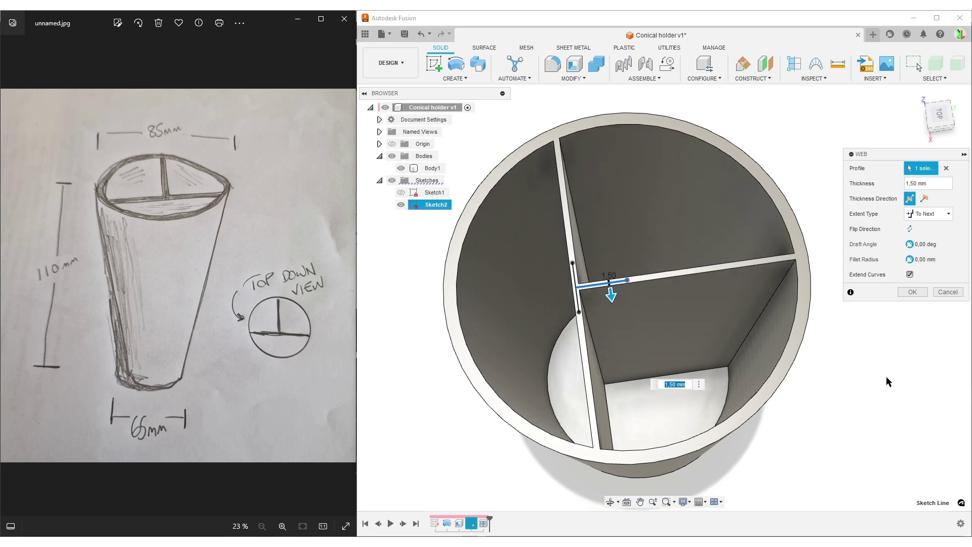
pyautogui.click(912, 292)
# - Orbit to an angled view and check the new rib forming three compartments
pyautogui.scroll(-3, 636, 318)
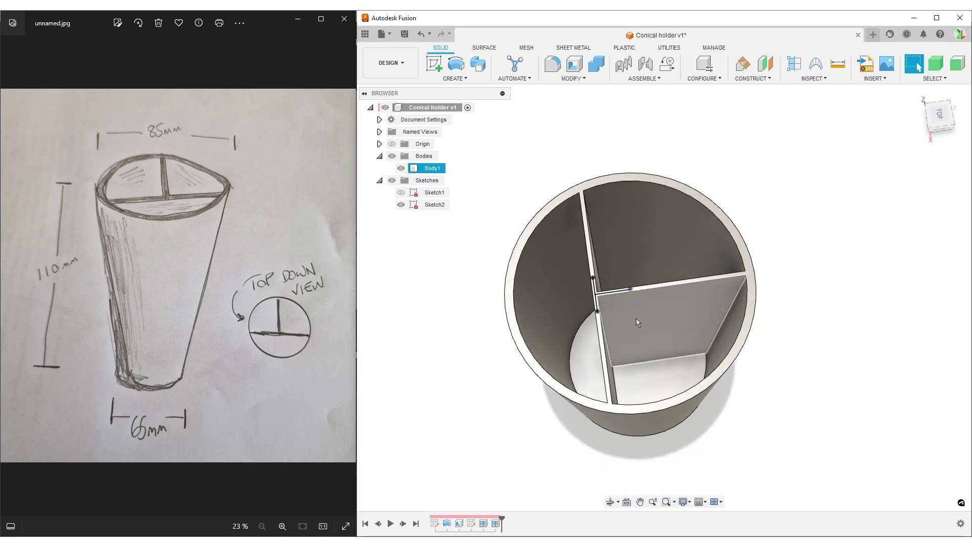
pyautogui.click(836, 375)
pyautogui.keyDown('shift'); pyautogui.moveTo(836, 376); pyautogui.dragTo(868, 343, button='middle'); pyautogui.keyUp('shift')
pyautogui.click(681, 342)
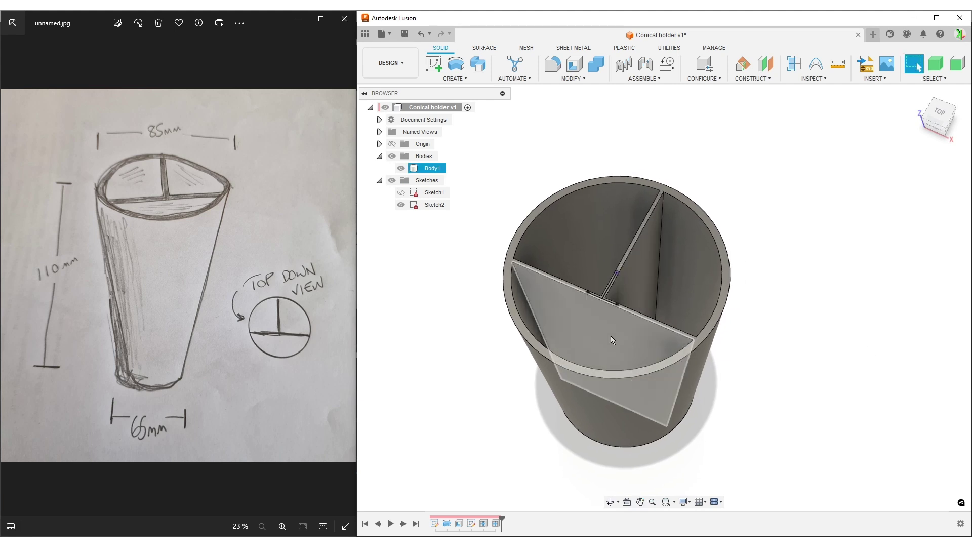
pyautogui.click(669, 133)
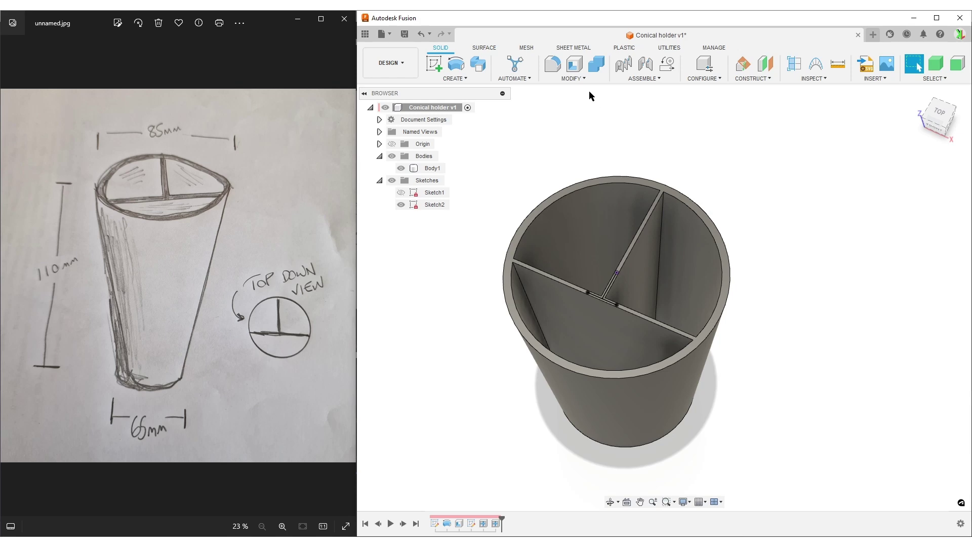
# - In Change Parameters, set Web2's thickness expression to d7
pyautogui.click(573, 79)
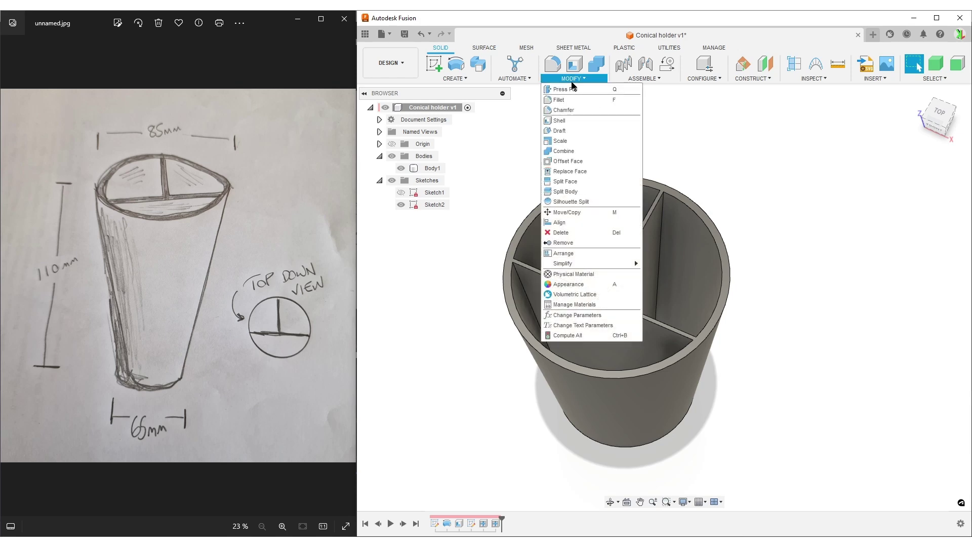
pyautogui.click(577, 315)
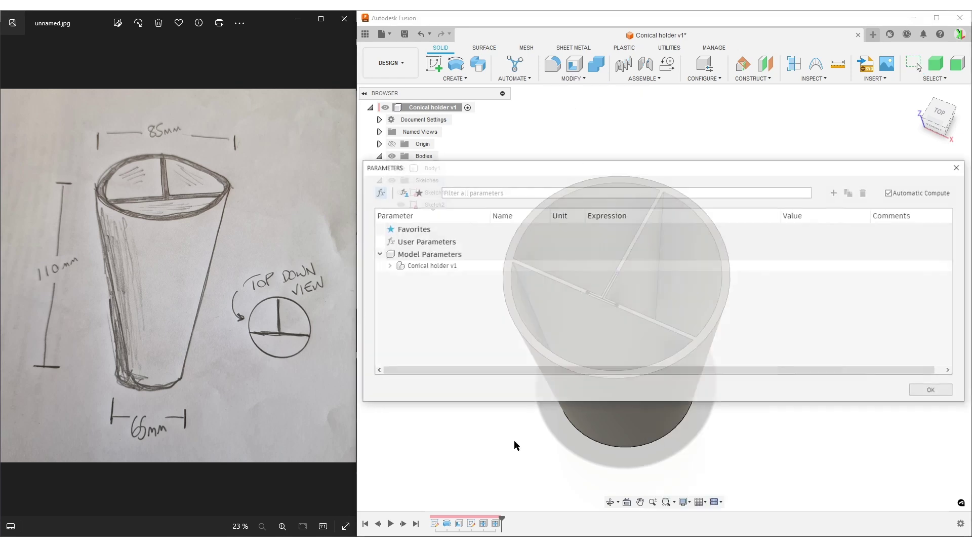
pyautogui.click(388, 267)
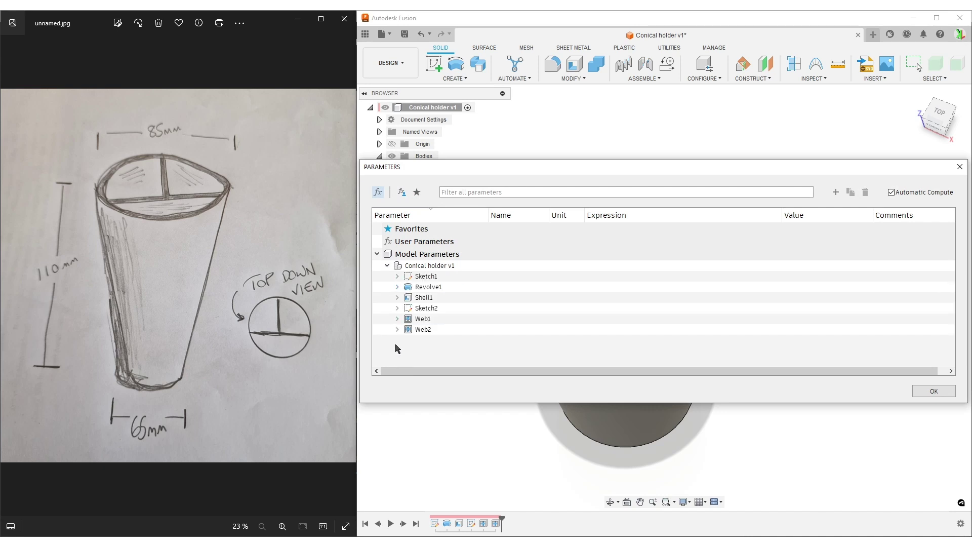
pyautogui.click(397, 318)
pyautogui.click(398, 361)
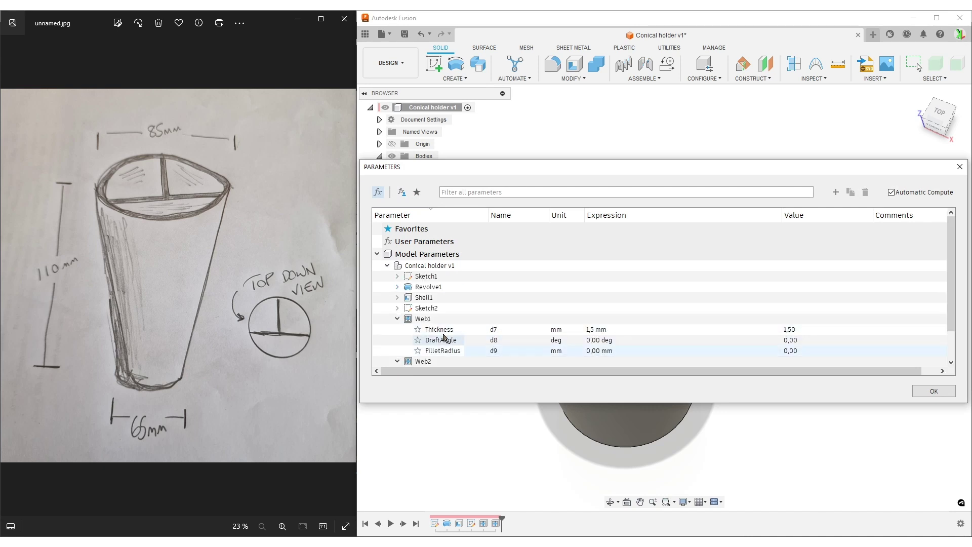
pyautogui.scroll(-1, 606, 334)
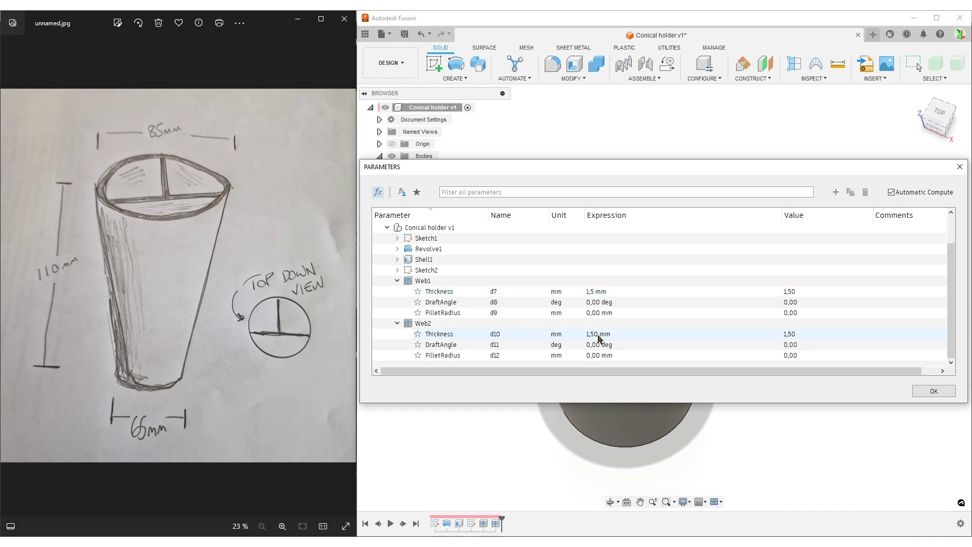
pyautogui.click(622, 334)
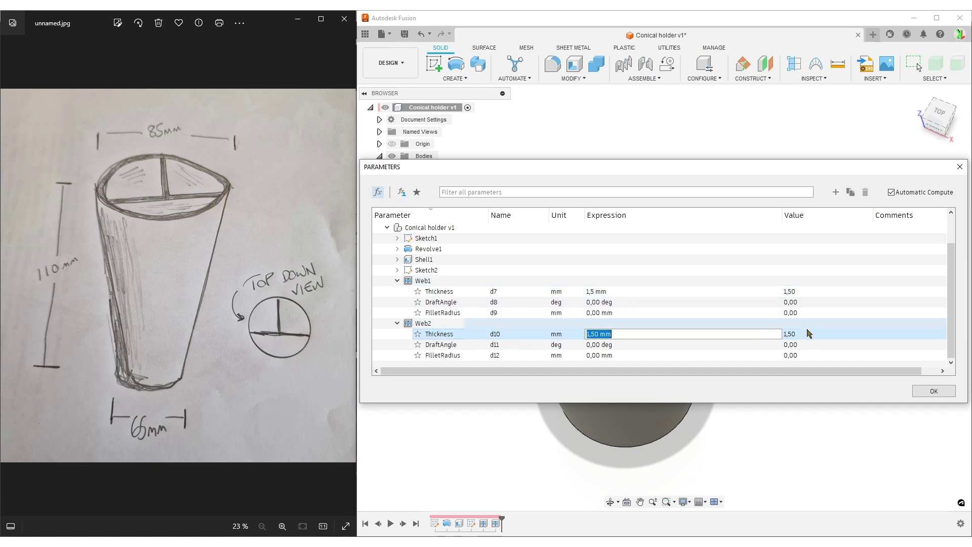
pyautogui.write('d7')
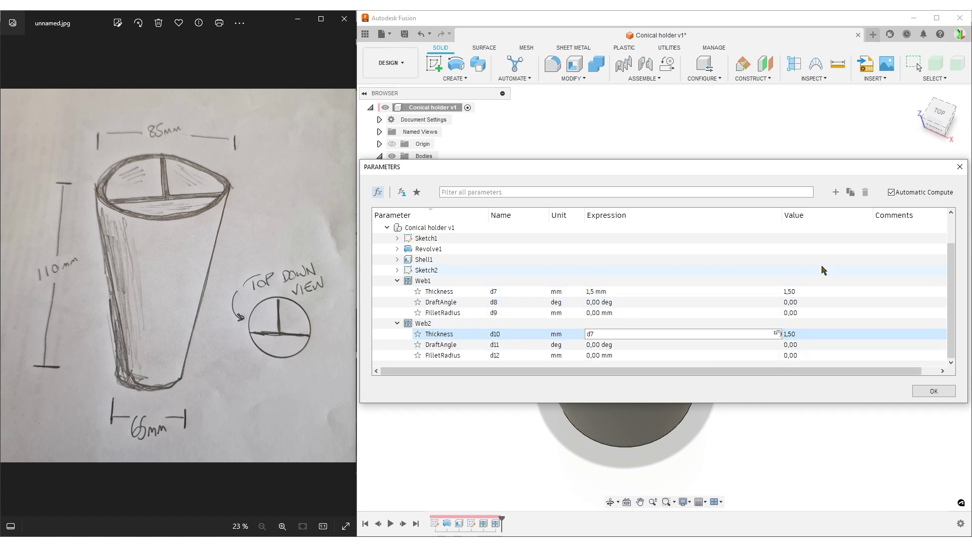
pyautogui.press('Return')
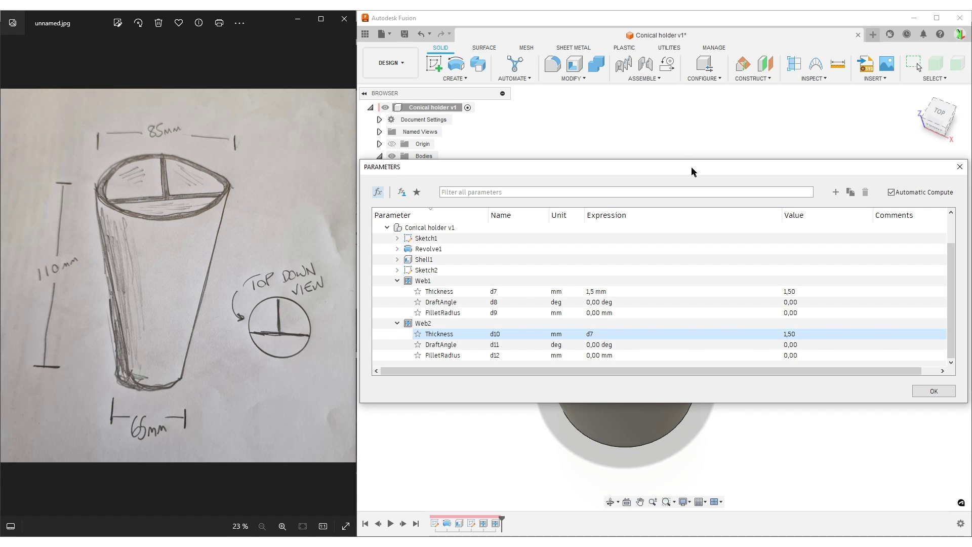
# - Test Web1's thickness at 3 mm, restore it to 1.5 mm, and collapse both web groups
pyautogui.moveTo(692, 168); pyautogui.dragTo(327, 40)
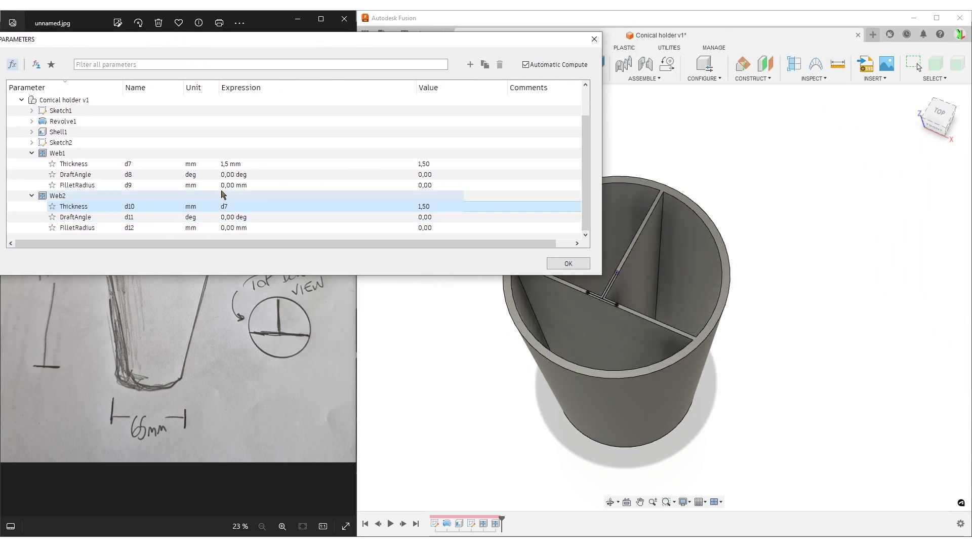
pyautogui.doubleClick(251, 163)
pyautogui.write('3')
pyautogui.press('Return')
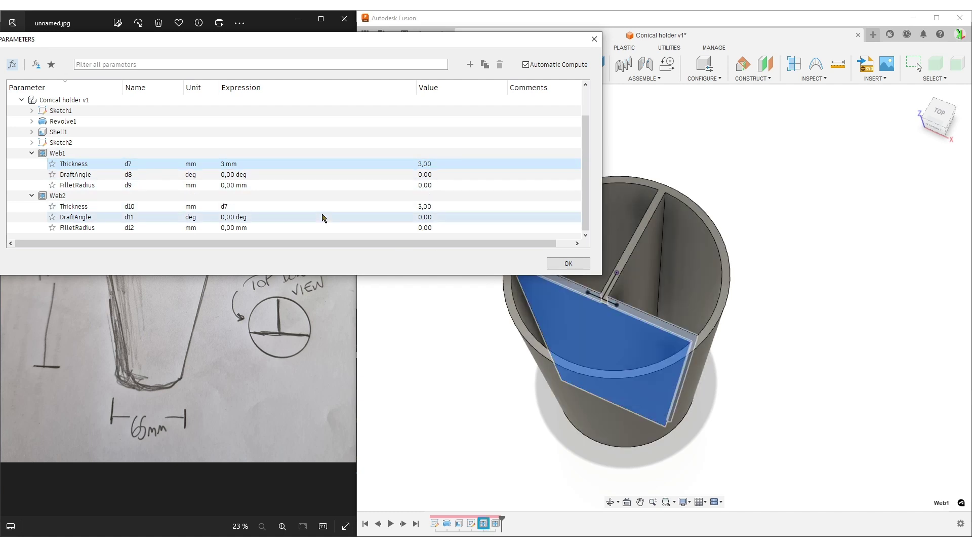
pyautogui.press('Return')
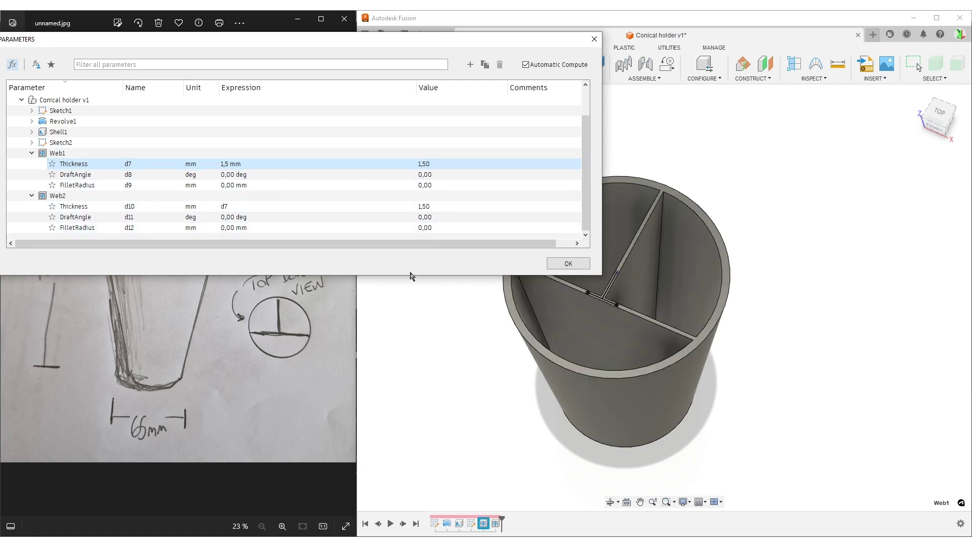
pyautogui.click(33, 196)
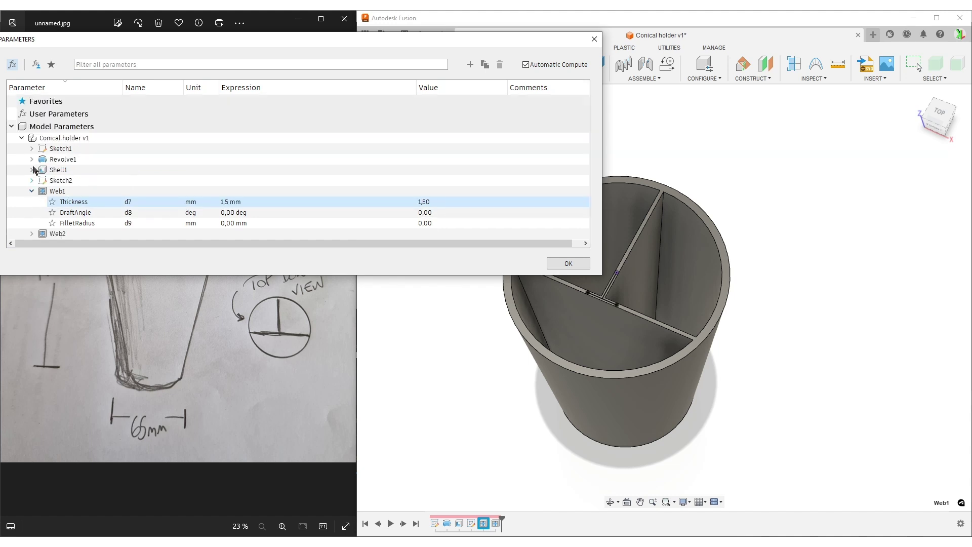
pyautogui.click(31, 191)
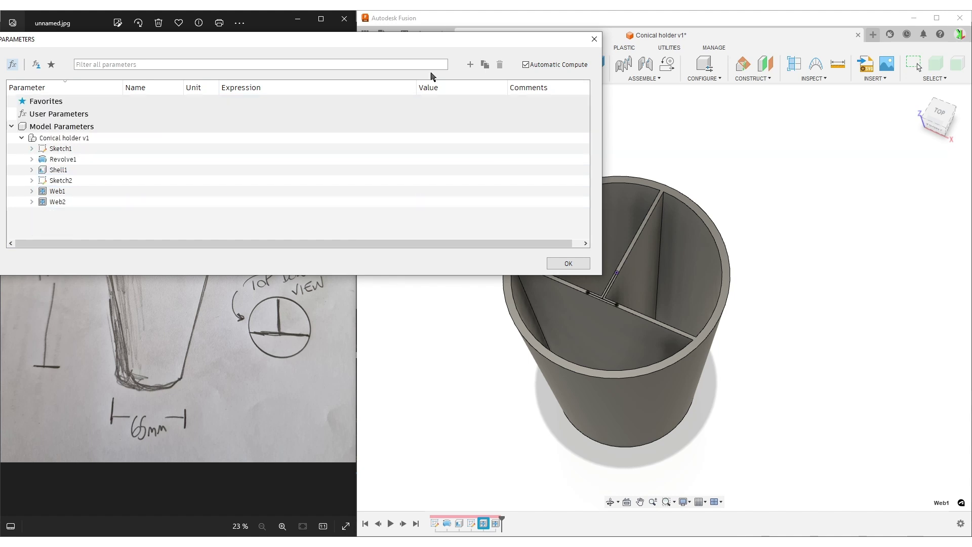
# - Close the Parameters dialog and orbit to look down into the holder's dividers
pyautogui.click(594, 39)
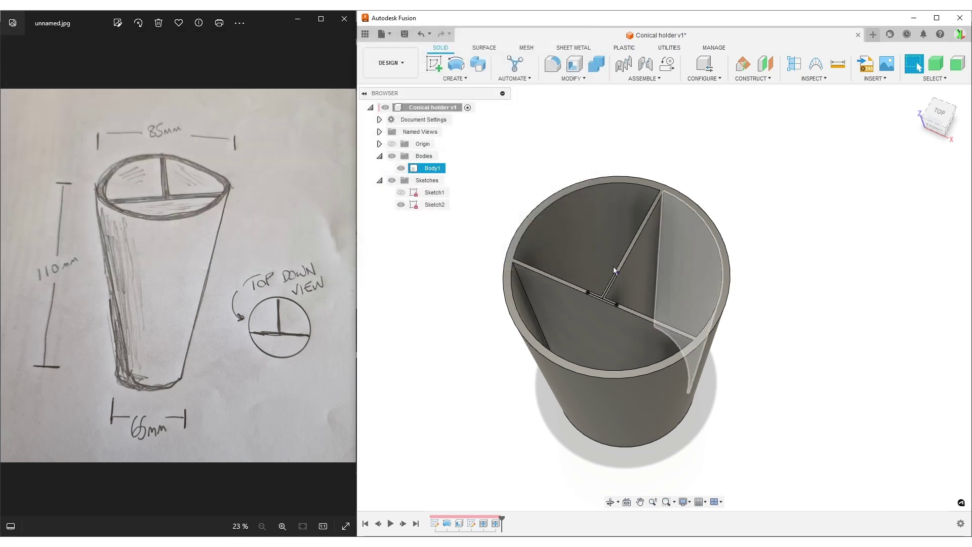
pyautogui.click(751, 240)
pyautogui.keyDown('shift'); pyautogui.moveTo(851, 365); pyautogui.dragTo(764, 417, button='middle'); pyautogui.keyUp('shift')
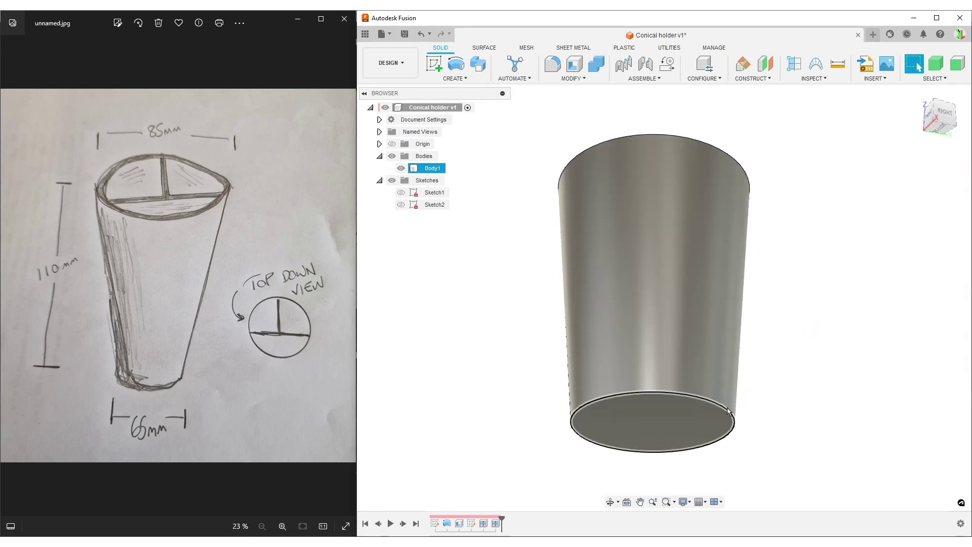
pyautogui.keyDown('shift'); pyautogui.moveTo(805, 363); pyautogui.dragTo(811, 419, button='middle'); pyautogui.keyUp('shift')
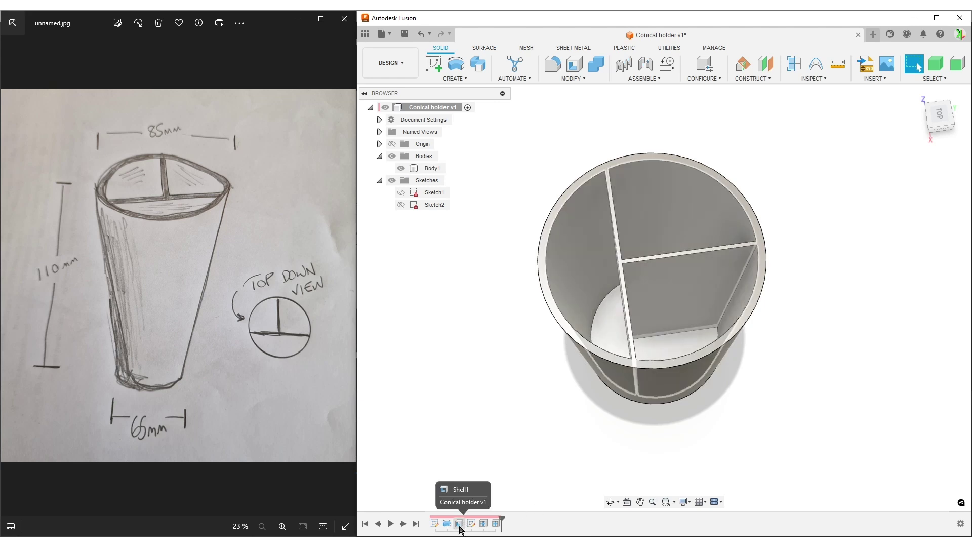
# - Edit Shell1's inside wall thickness, then view the holder from above and the side
pyautogui.doubleClick(459, 523)
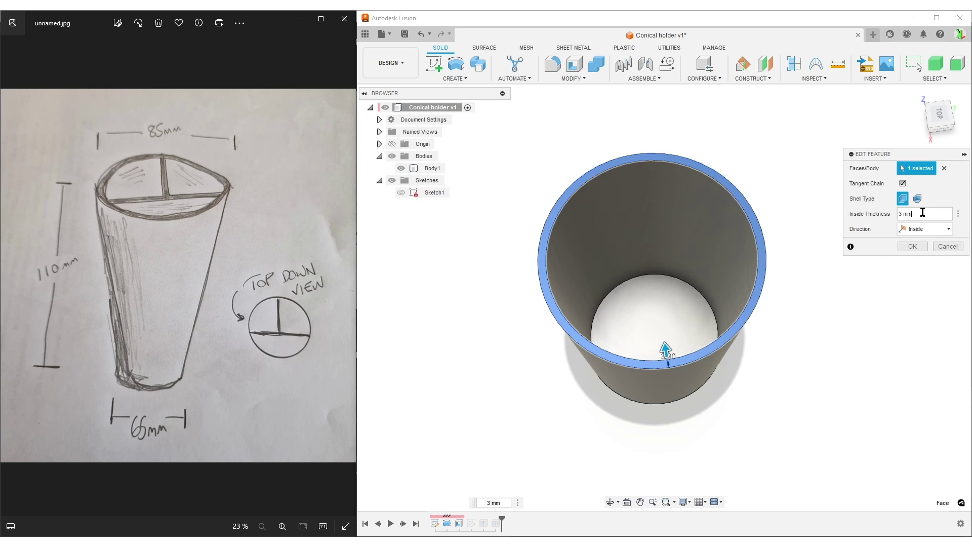
pyautogui.write('2')
pyautogui.press('Return')
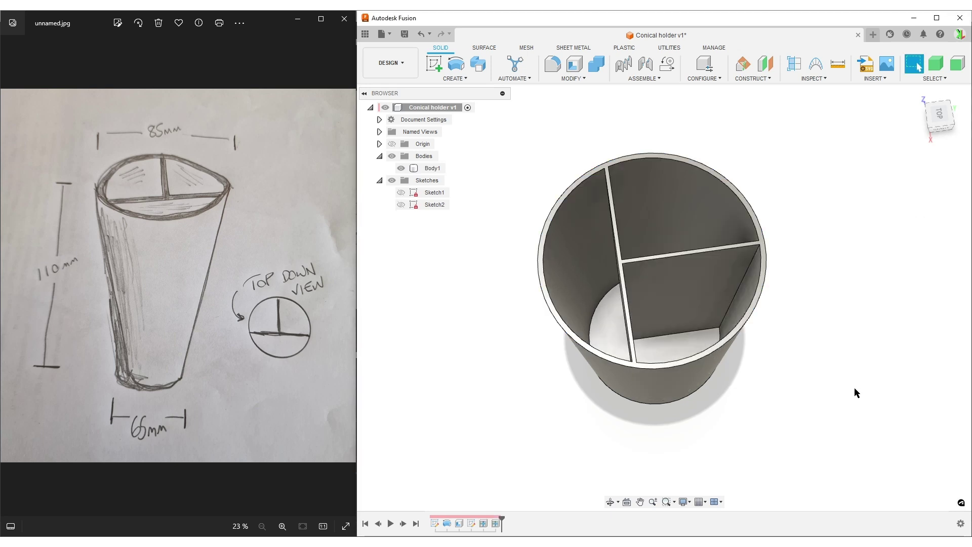
pyautogui.keyDown('shift'); pyautogui.moveTo(855, 388); pyautogui.dragTo(780, 394, button='middle'); pyautogui.keyUp('shift')
pyautogui.keyDown('shift'); pyautogui.moveTo(645, 476); pyautogui.dragTo(751, 406, button='middle'); pyautogui.keyUp('shift')
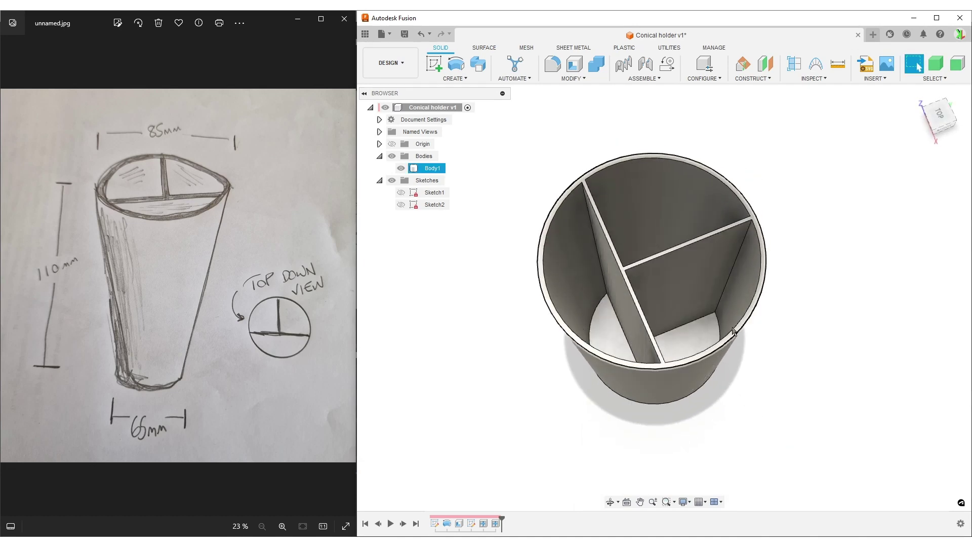
pyautogui.keyDown('shift'); pyautogui.moveTo(777, 386); pyautogui.dragTo(762, 334, button='middle'); pyautogui.keyUp('shift')
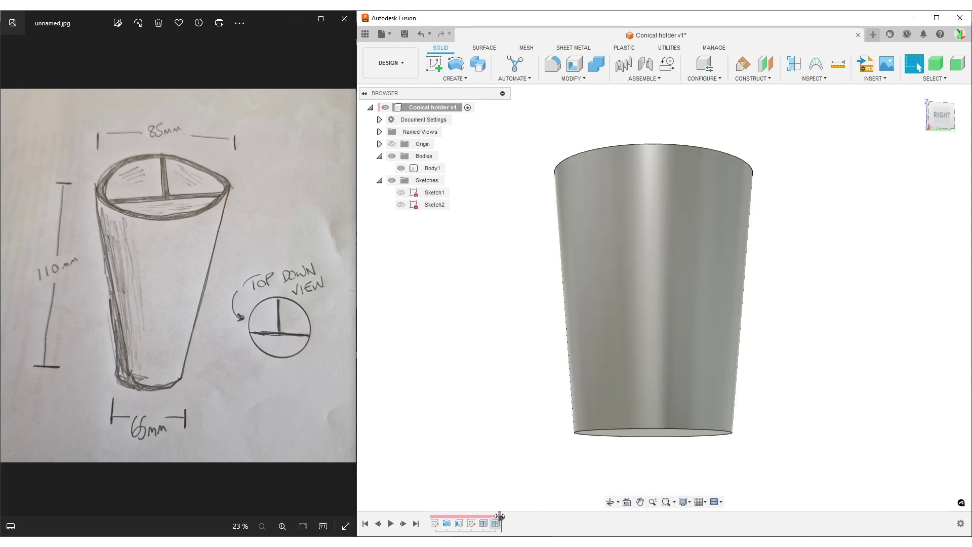
# - Roll the timeline back after Revolve1 and chamfer the cone's bottom edge by 5 mm
pyautogui.moveTo(502, 516); pyautogui.dragTo(453, 518)
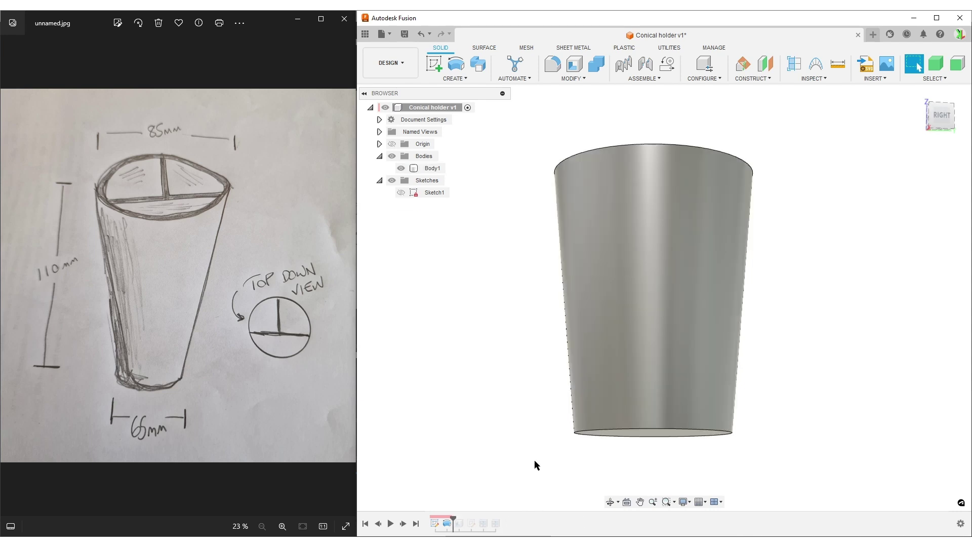
pyautogui.keyDown('shift'); pyautogui.moveTo(843, 365); pyautogui.dragTo(831, 413, button='middle'); pyautogui.keyUp('shift')
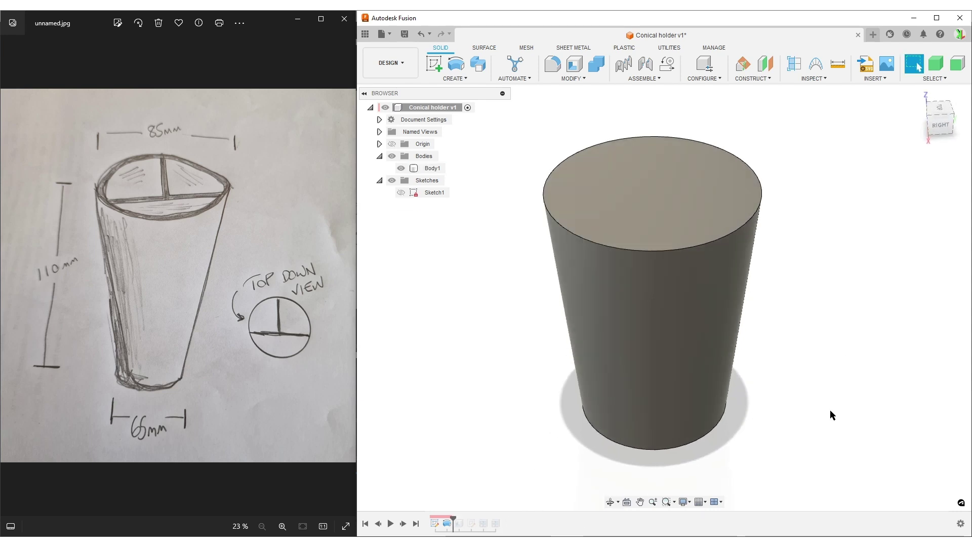
pyautogui.click(569, 79)
pyautogui.click(563, 110)
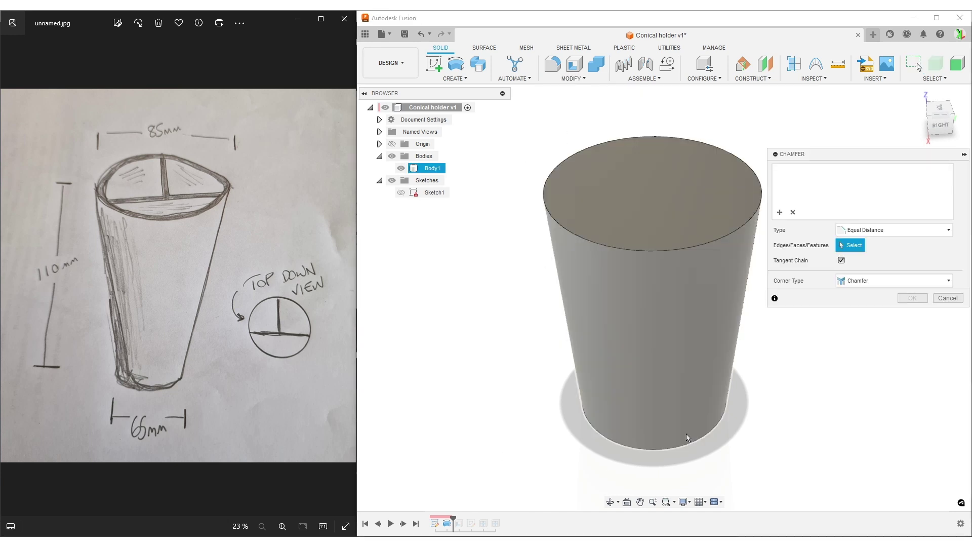
pyautogui.click(690, 447)
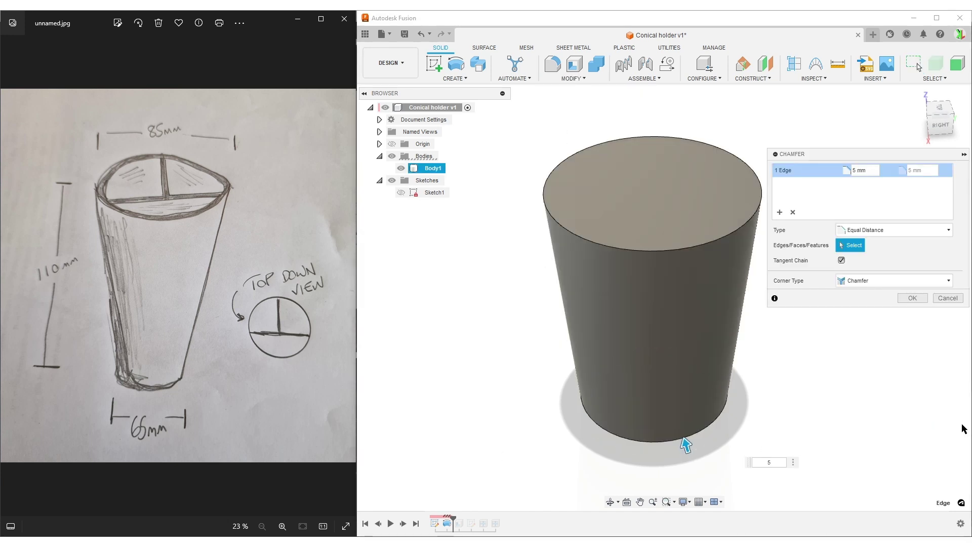
pyautogui.keyDown('shift'); pyautogui.moveTo(799, 399); pyautogui.dragTo(908, 309, button='middle'); pyautogui.keyUp('shift')
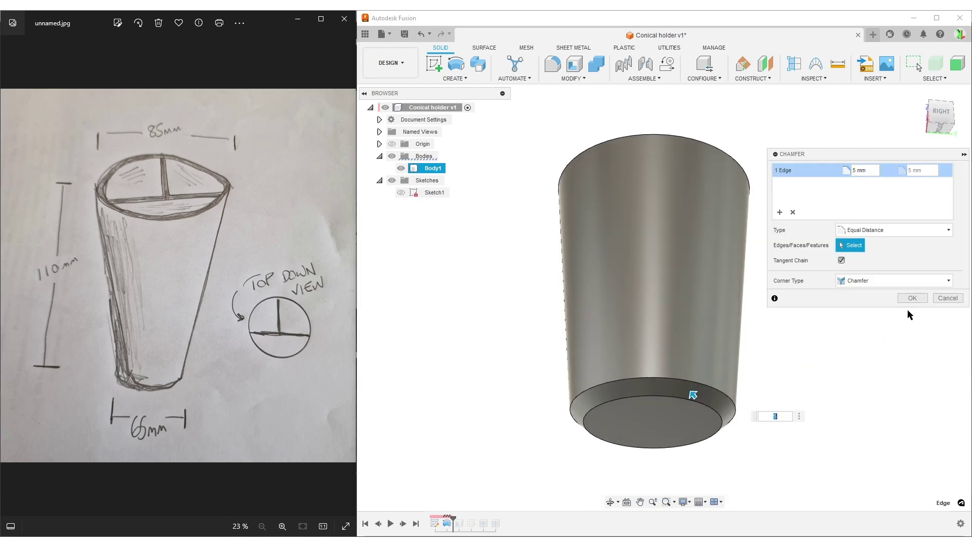
pyautogui.click(911, 299)
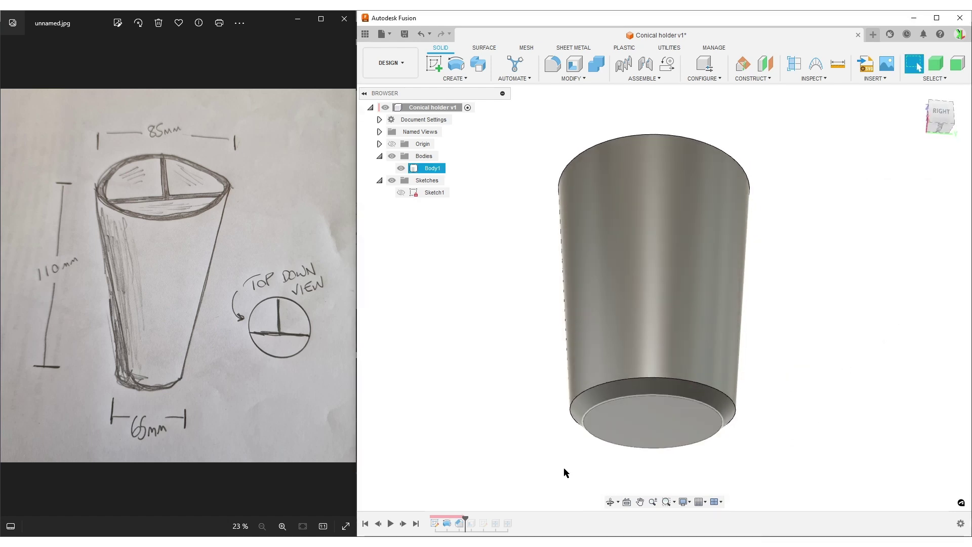
# - Step the timeline forward to restore the shell and dividers
pyautogui.click(402, 524)
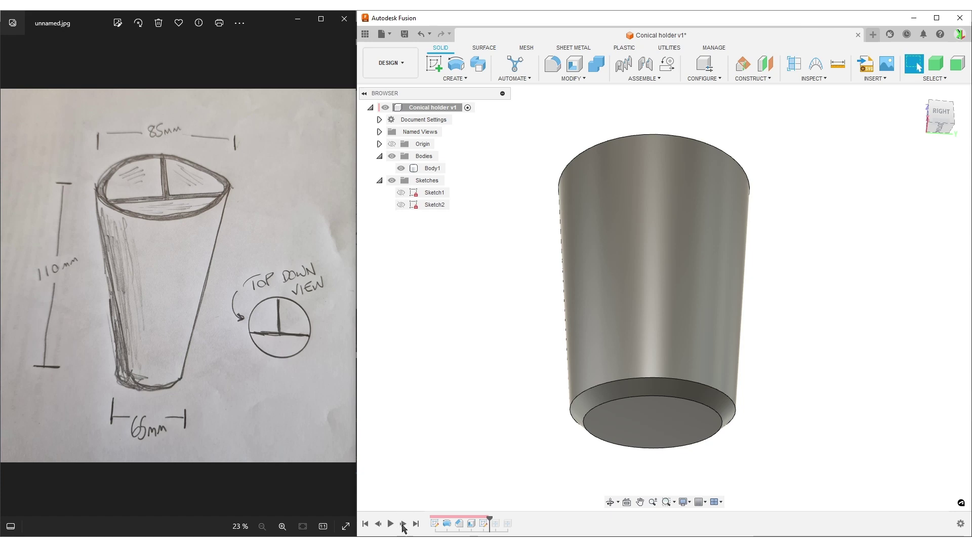
pyautogui.click(403, 524)
pyautogui.moveTo(847, 378)
pyautogui.keyDown('shift'); pyautogui.mouseDown(button='middle')
pyautogui.moveTo(810, 421)
pyautogui.moveTo(803, 461)
pyautogui.moveTo(791, 440)
pyautogui.moveTo(785, 342)
pyautogui.moveTo(782, 457)
pyautogui.moveTo(770, 449)
pyautogui.moveTo(805, 332)
pyautogui.moveTo(801, 256)
pyautogui.moveTo(798, 336)
pyautogui.moveTo(809, 355)
pyautogui.moveTo(912, 326)
pyautogui.moveTo(927, 336)
pyautogui.moveTo(864, 351)
pyautogui.moveTo(795, 347)
pyautogui.moveTo(883, 343)
pyautogui.moveTo(957, 304)
pyautogui.moveTo(959, 319)
pyautogui.moveTo(877, 339)
pyautogui.moveTo(928, 319)
pyautogui.moveTo(944, 319)
pyautogui.moveTo(941, 328)
pyautogui.mouseUp(button='middle'); pyautogui.keyUp('shift')
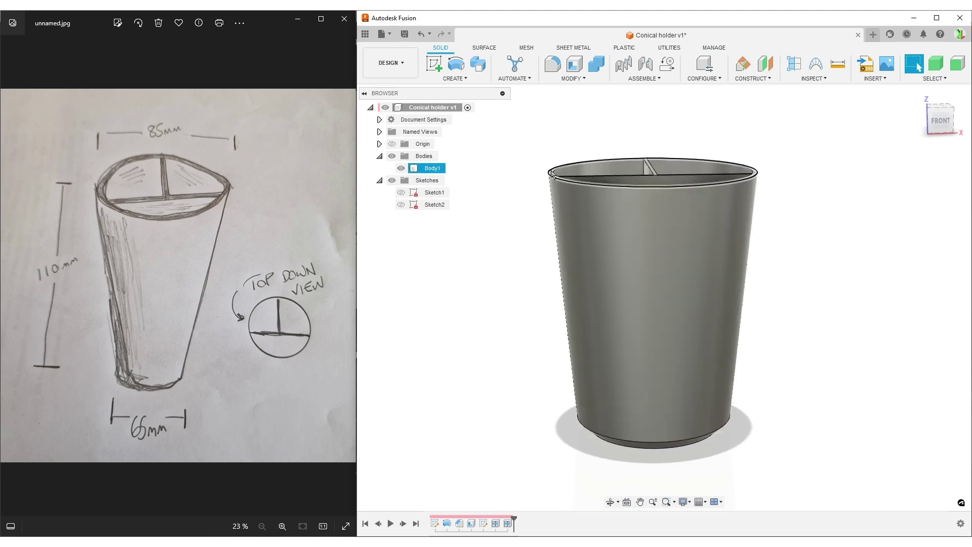
# - Orbit around the divided holder, then roll the timeline back to just after Revolve1
pyautogui.keyDown('shift'); pyautogui.moveTo(548, 234); pyautogui.dragTo(609, 327, button='middle'); pyautogui.keyUp('shift')
pyautogui.click(609, 327)
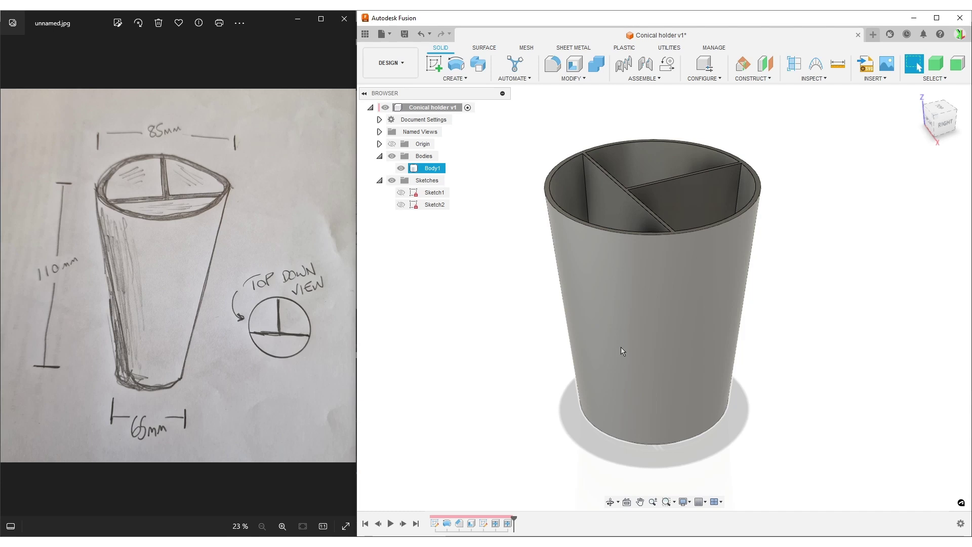
pyautogui.press('Escape')
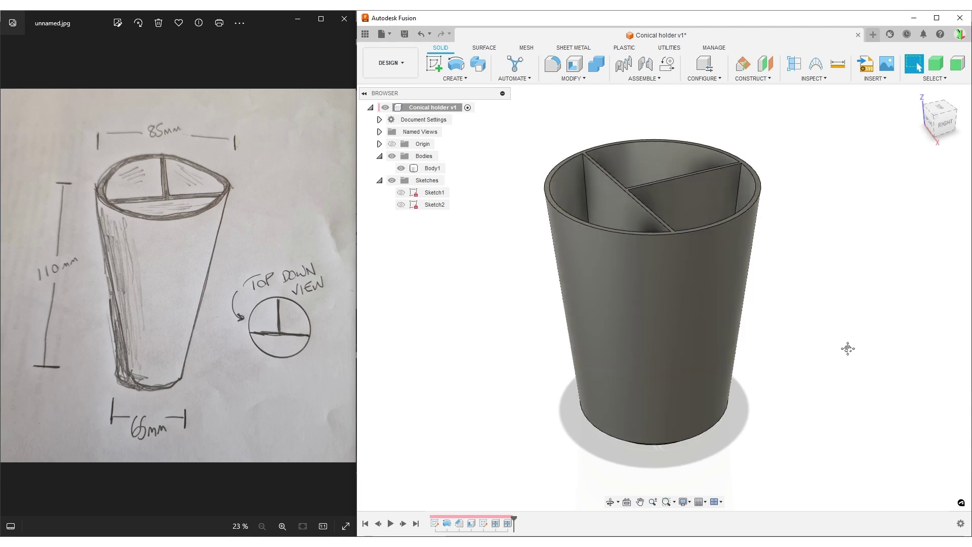
pyautogui.keyDown('shift'); pyautogui.moveTo(848, 348); pyautogui.dragTo(885, 377, button='middle'); pyautogui.keyUp('shift')
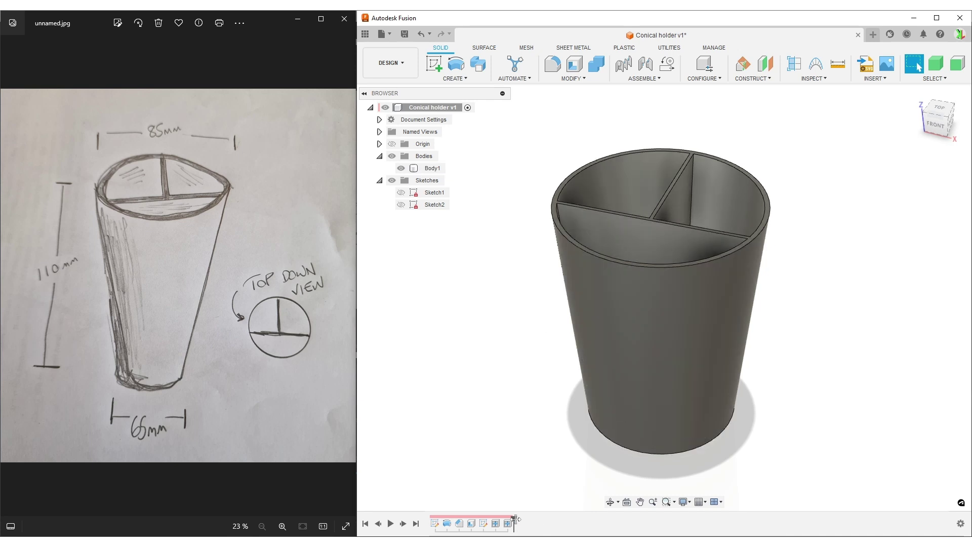
pyautogui.moveTo(515, 519); pyautogui.dragTo(453, 519)
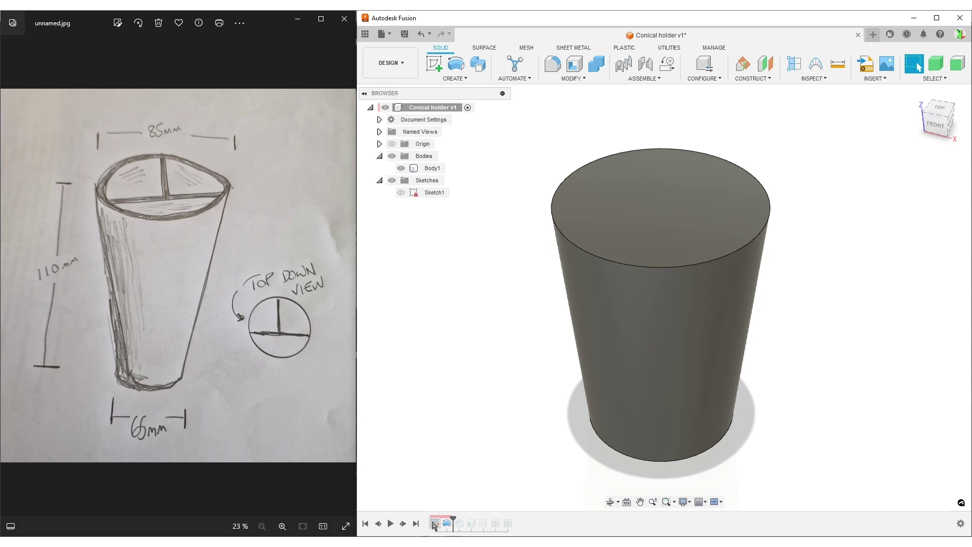
# - Reopen Sketch1 and convert the profile's slanted left side into a construction line
pyautogui.doubleClick(434, 524)
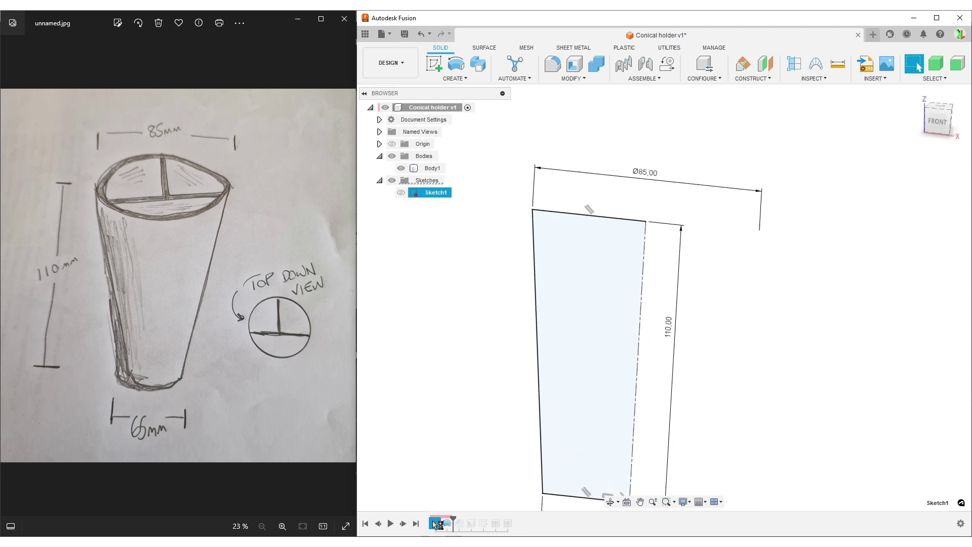
pyautogui.scroll(-2, 719, 388)
pyautogui.moveTo(719, 388); pyautogui.dragTo(742, 221, button='middle')
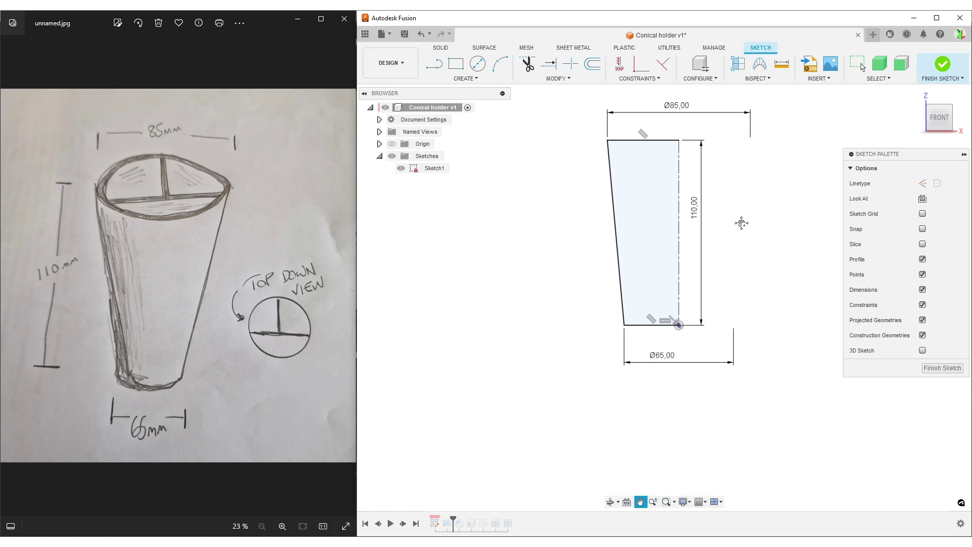
pyautogui.click(614, 210)
pyautogui.click(923, 183)
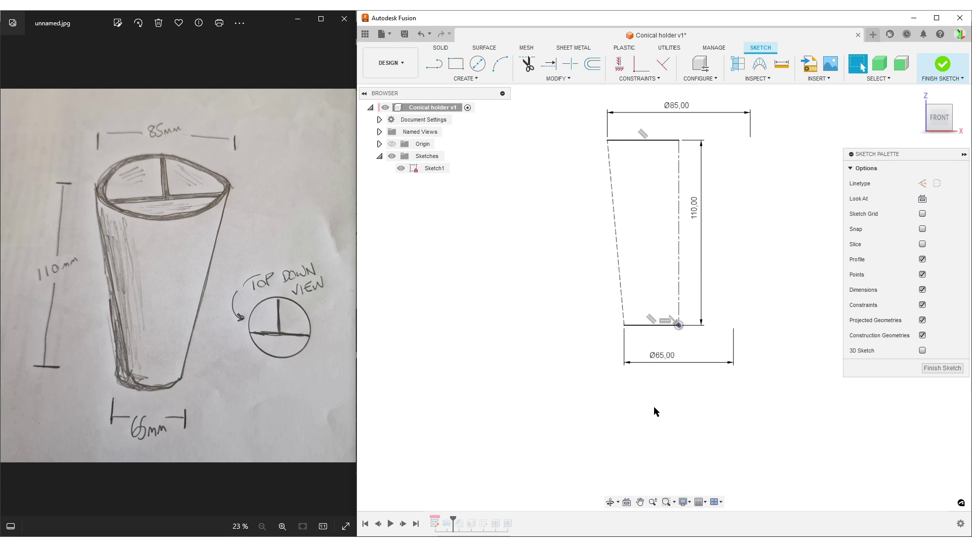
pyautogui.moveTo(546, 293); pyautogui.dragTo(505, 358, button='middle')
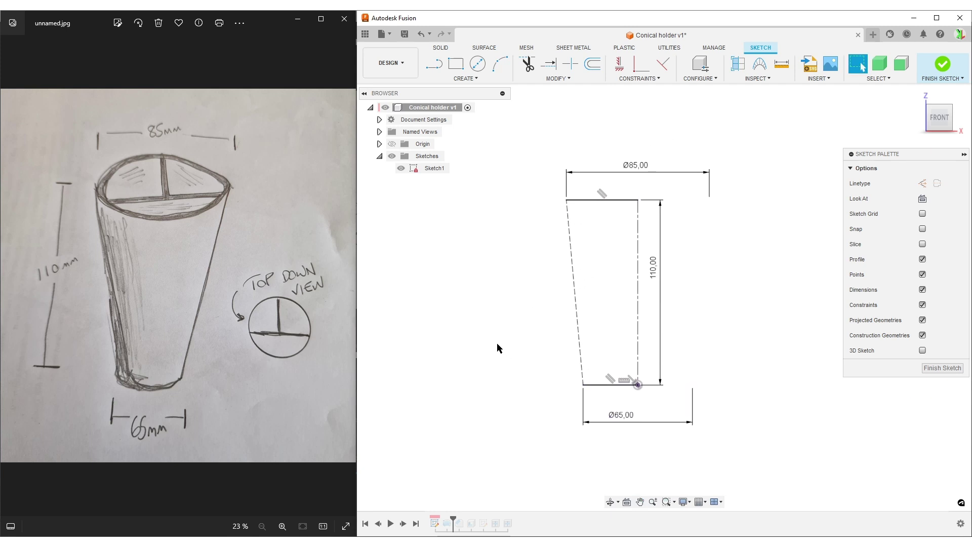
pyautogui.press('l')
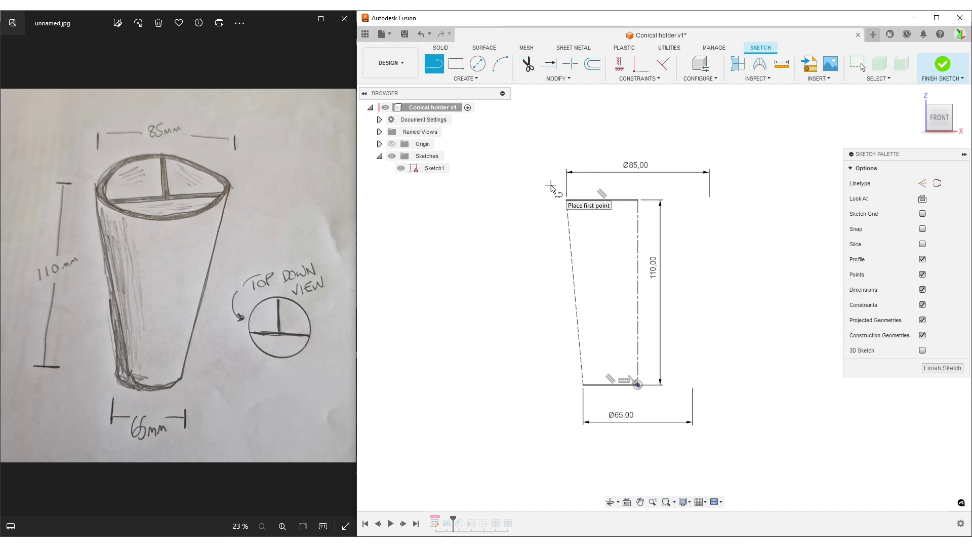
# - Draw a 50 mm vertical construction line up from the slanted side's top corner
pyautogui.click(922, 184)
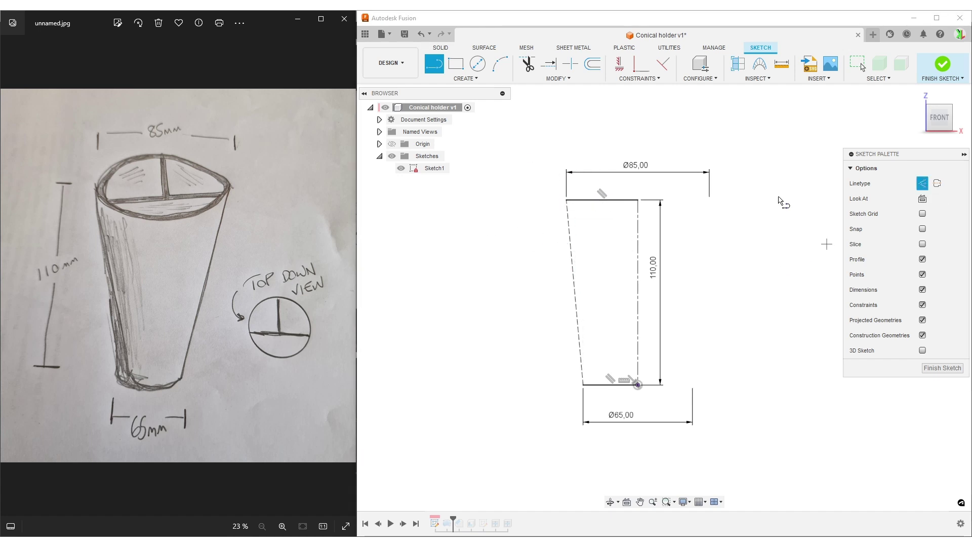
pyautogui.click(567, 201)
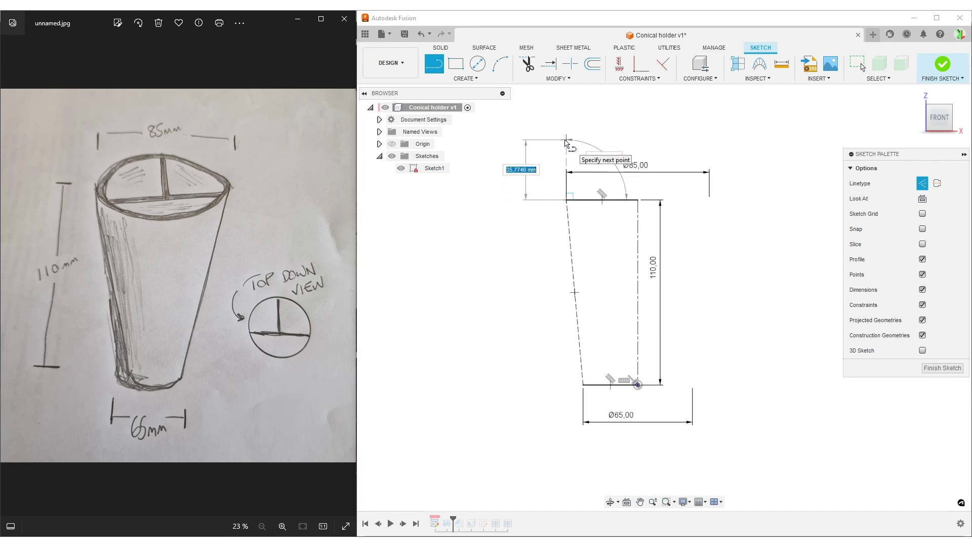
pyautogui.write('5')
pyautogui.press('Tab')
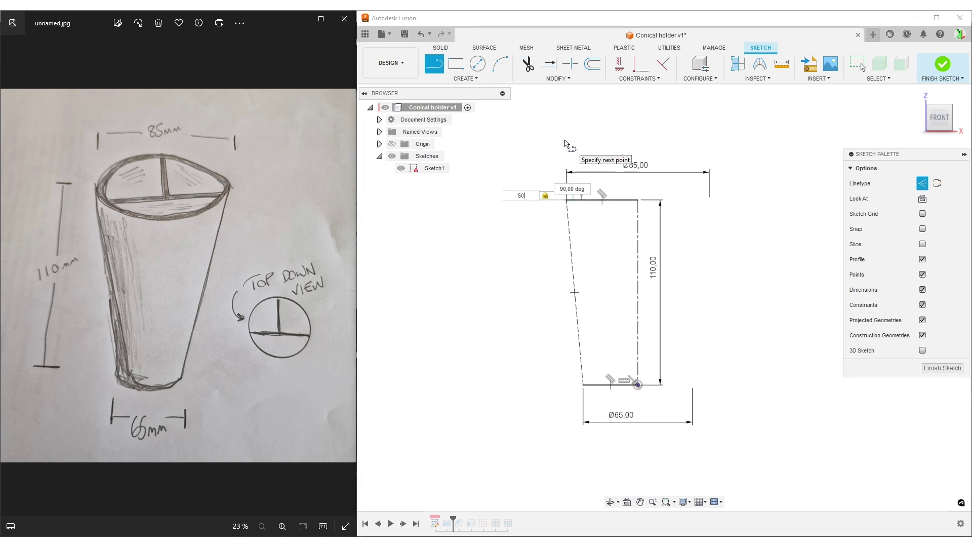
pyautogui.press('Return')
pyautogui.press('Escape')
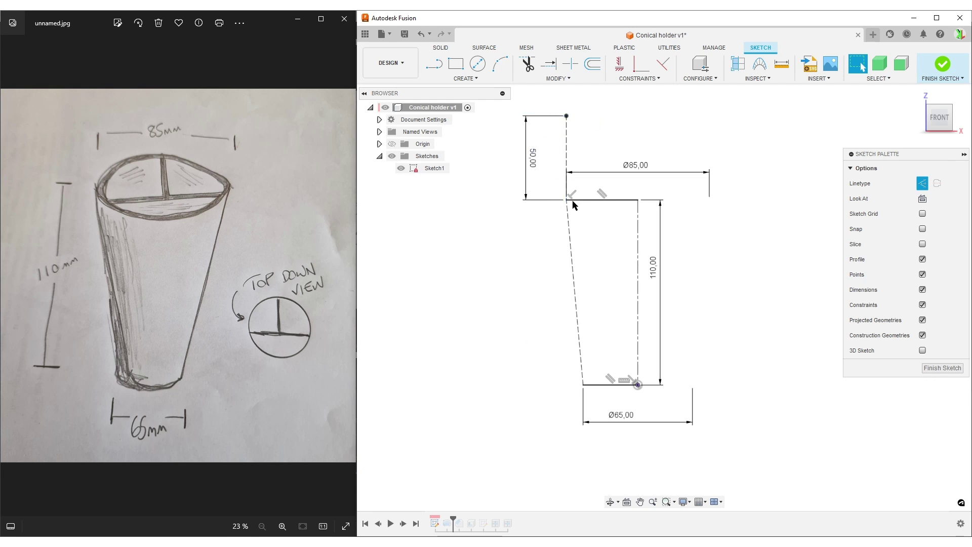
# - Draw a vertical construction line downward from the profile's bottom-left corner
pyautogui.press('l')
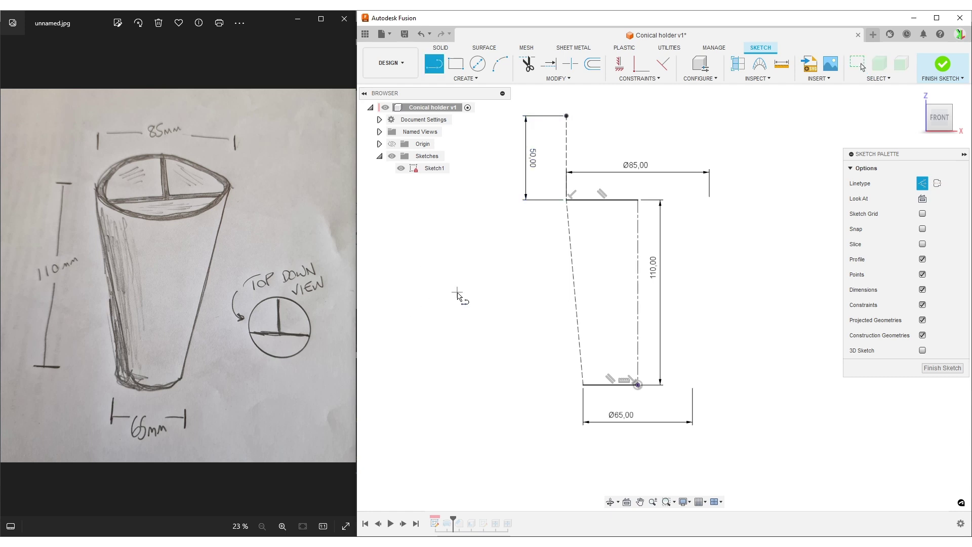
pyautogui.click(583, 385)
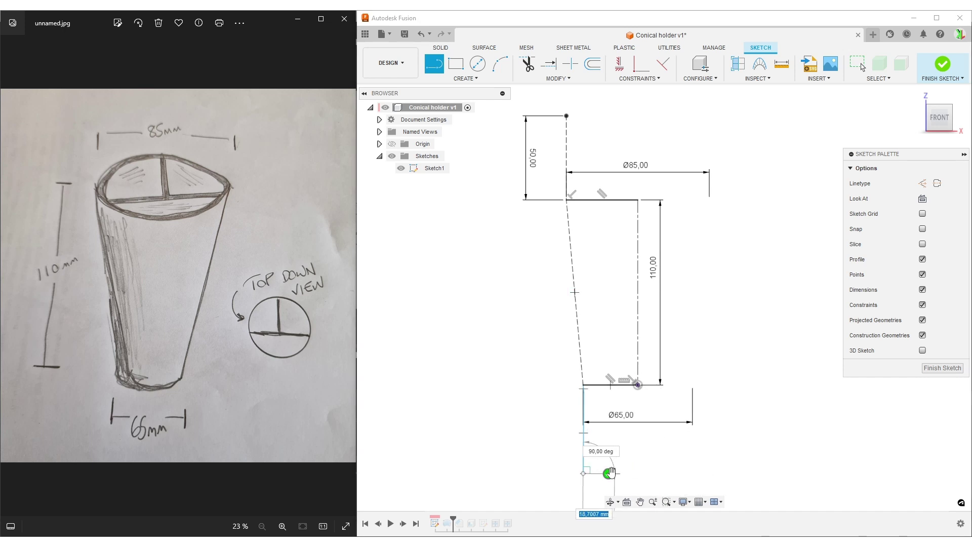
pyautogui.click(608, 473)
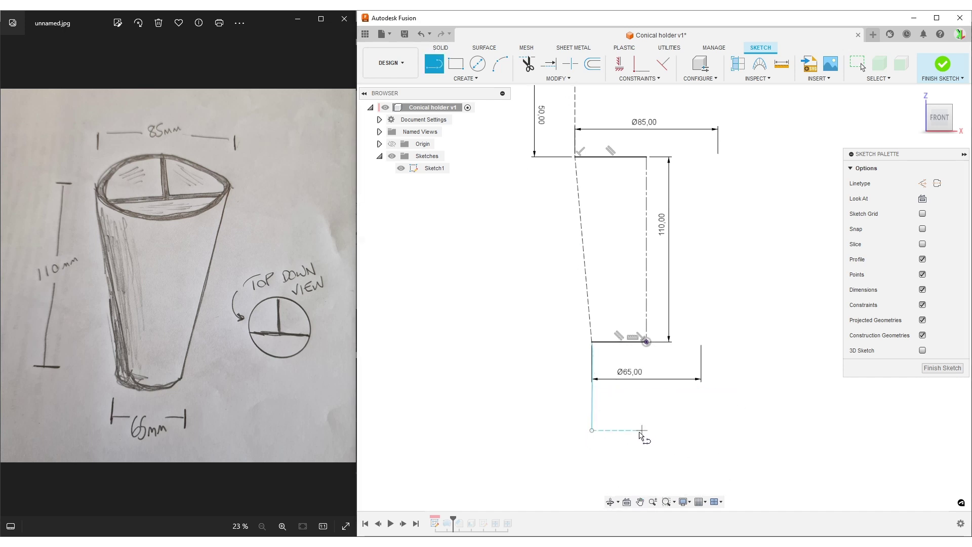
pyautogui.press('Escape')
pyautogui.click(593, 407)
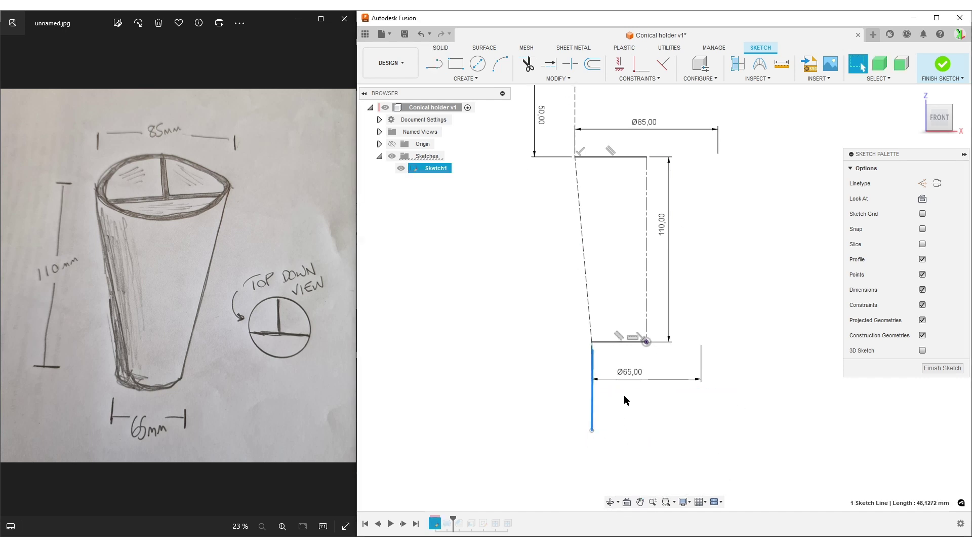
pyautogui.press('Delete')
pyautogui.press('l')
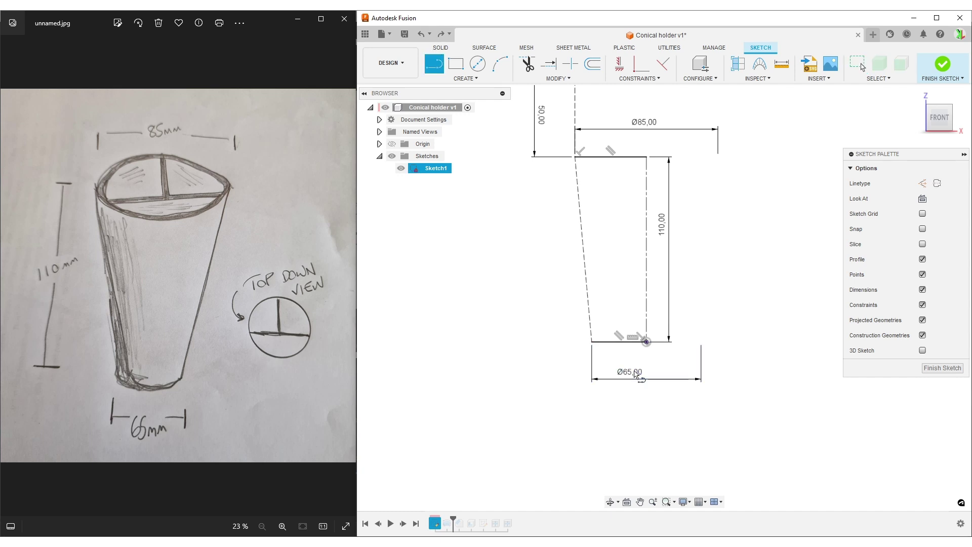
pyautogui.click(592, 342)
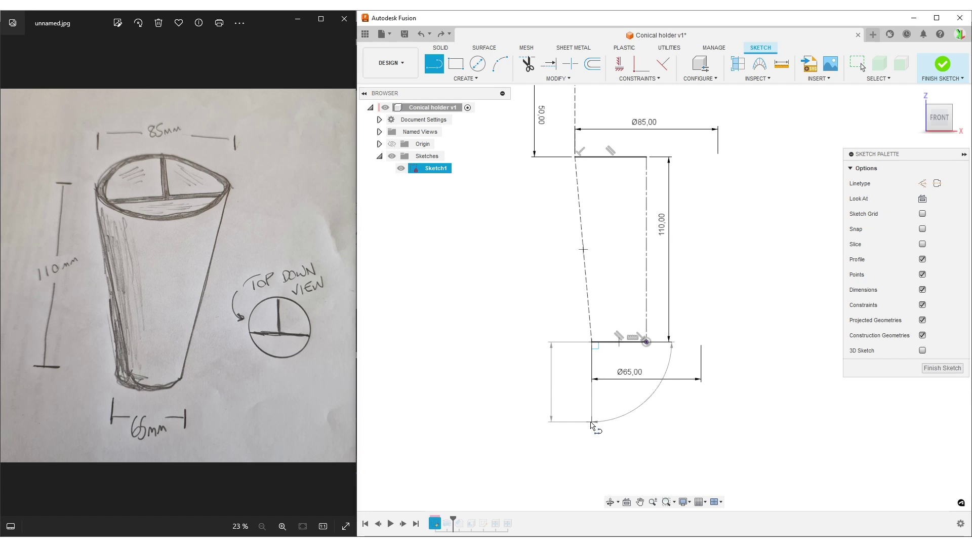
pyautogui.click(592, 422)
pyautogui.press('Escape')
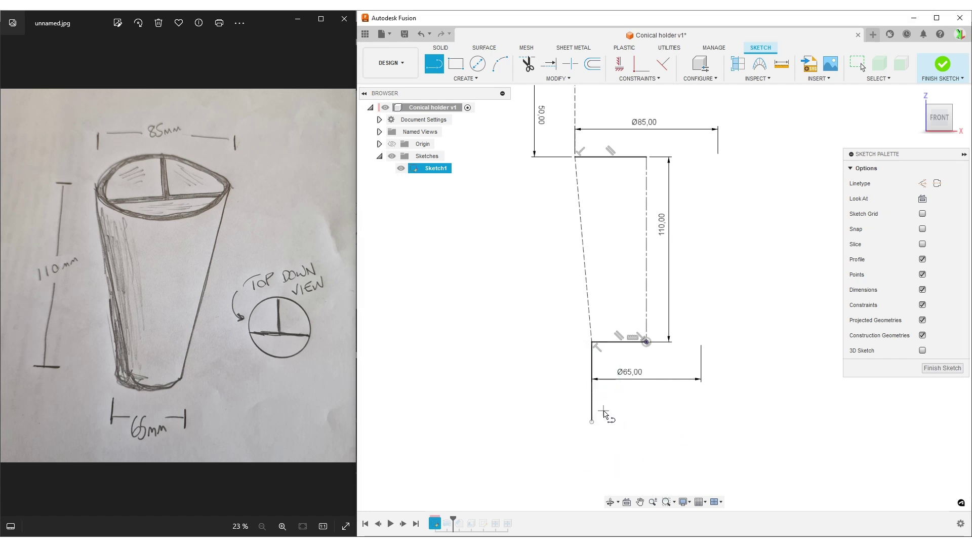
pyautogui.press('Escape')
pyautogui.click(593, 400)
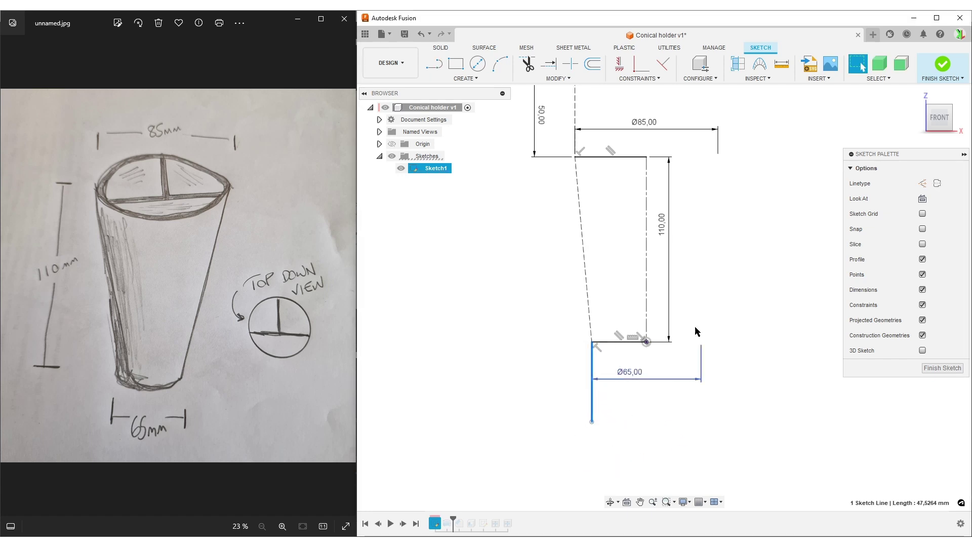
pyautogui.click(922, 183)
pyautogui.click(632, 446)
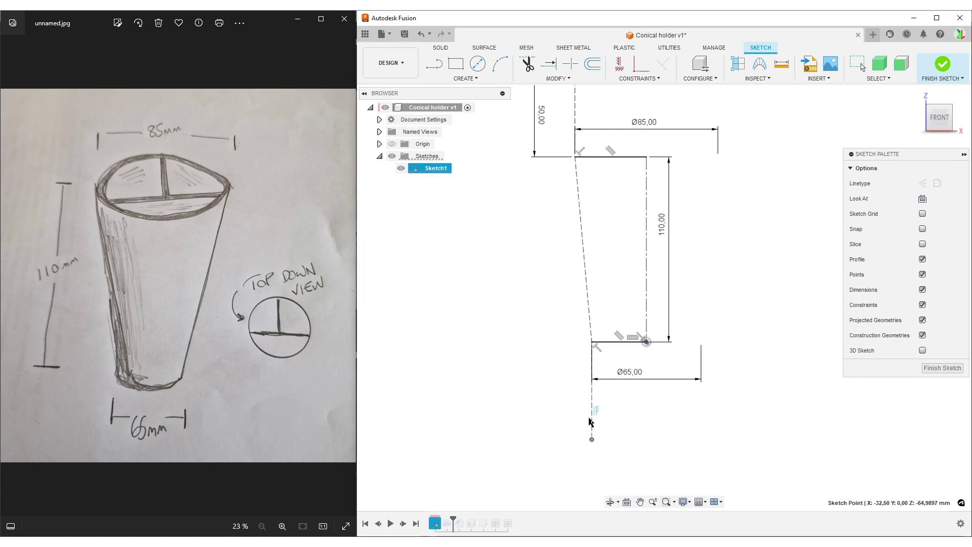
# - Apply an Equal constraint so the bottom line matches the top 50 mm line
pyautogui.scroll(-1, 589, 415)
pyautogui.scroll(-1, 589, 415)
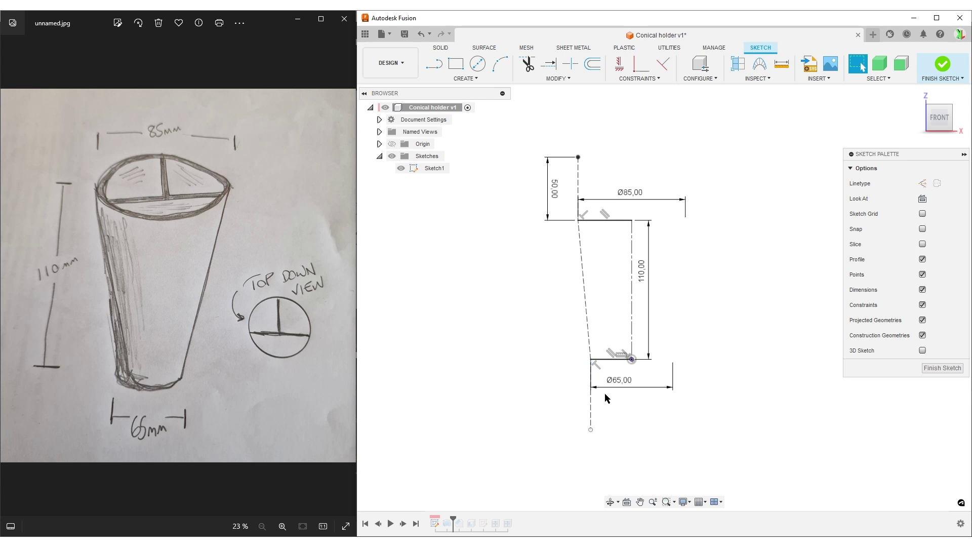
pyautogui.click(639, 78)
pyautogui.click(644, 122)
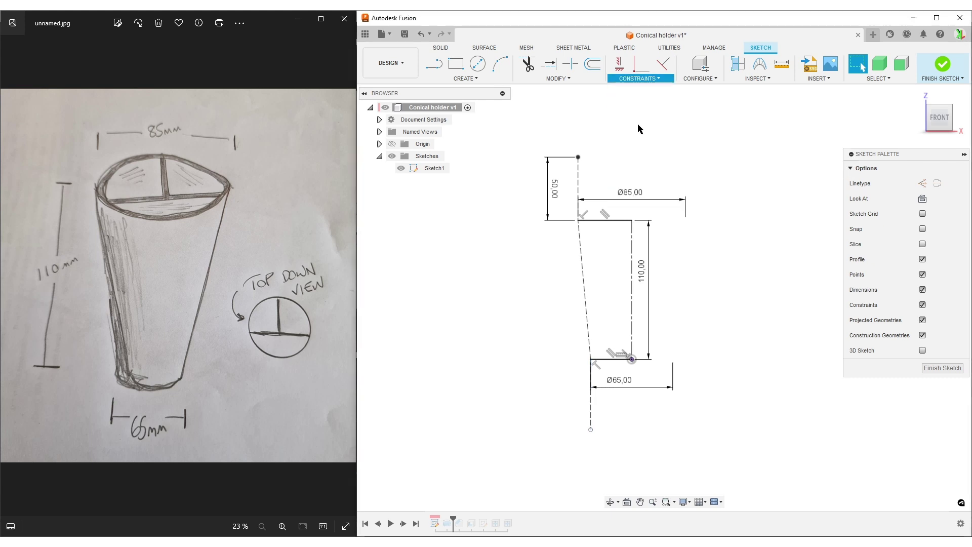
pyautogui.click(579, 176)
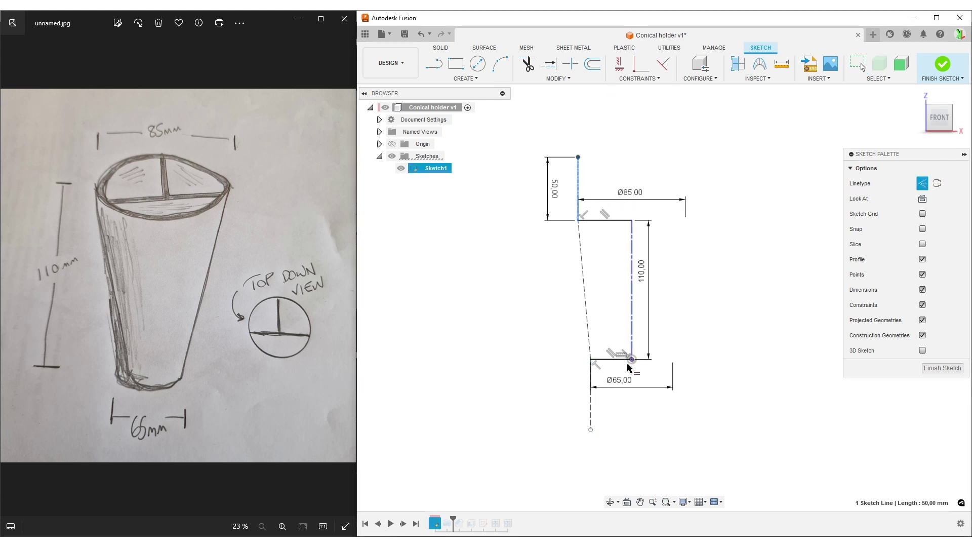
pyautogui.click(590, 408)
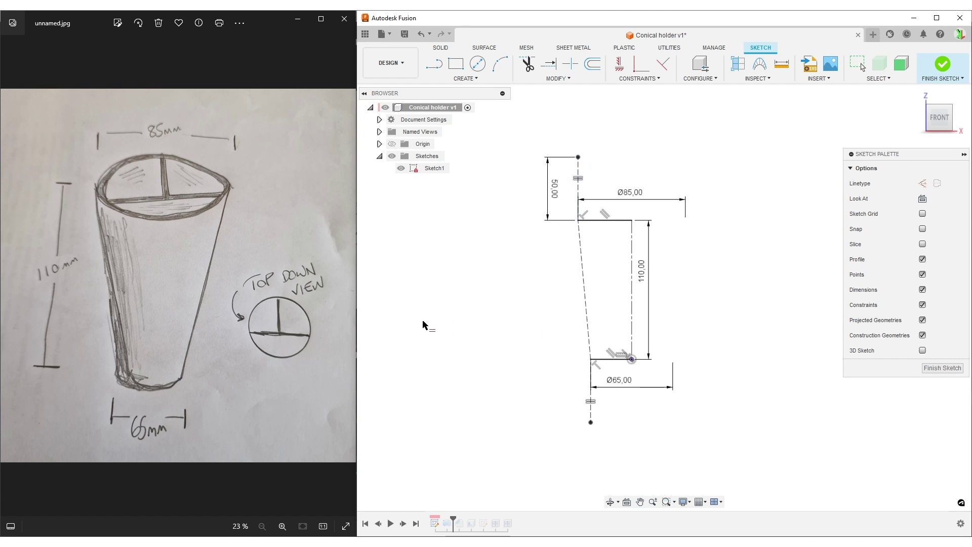
# - Create a blend curve between the lower and upper vertical construction lines
pyautogui.click(557, 79)
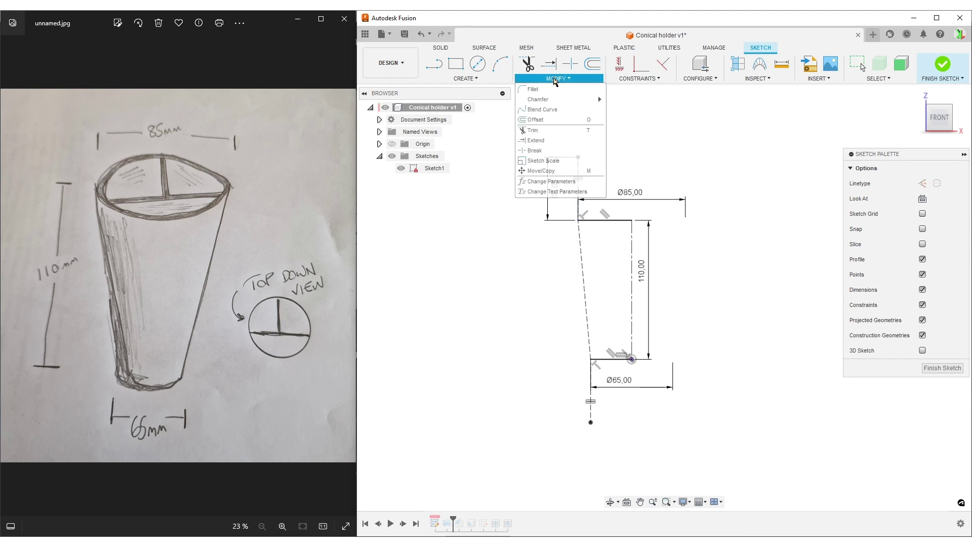
pyautogui.click(546, 109)
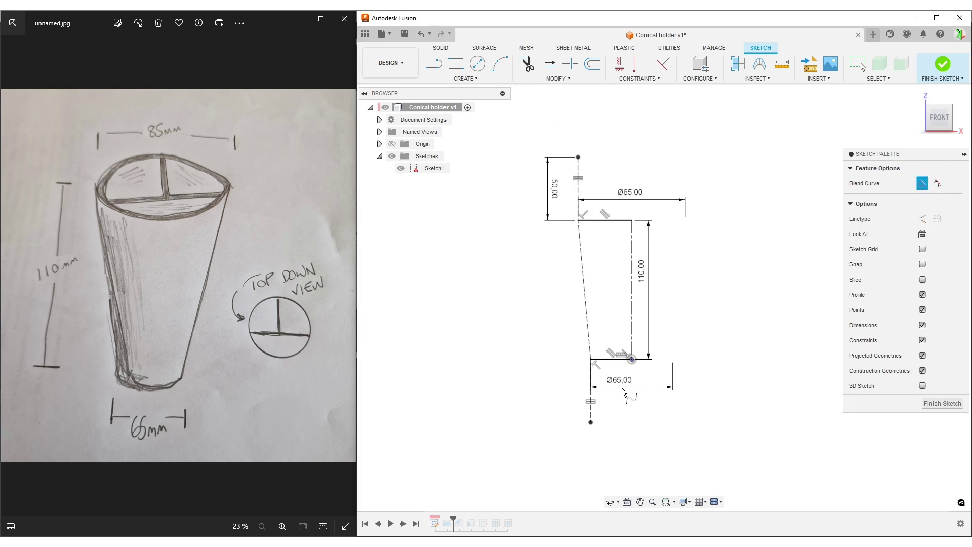
pyautogui.click(592, 375)
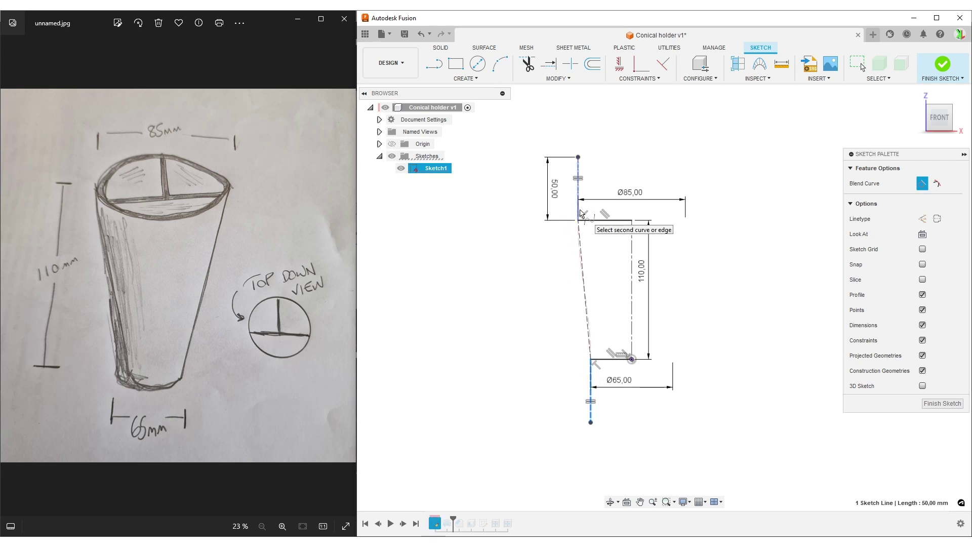
pyautogui.scroll(3, 580, 211)
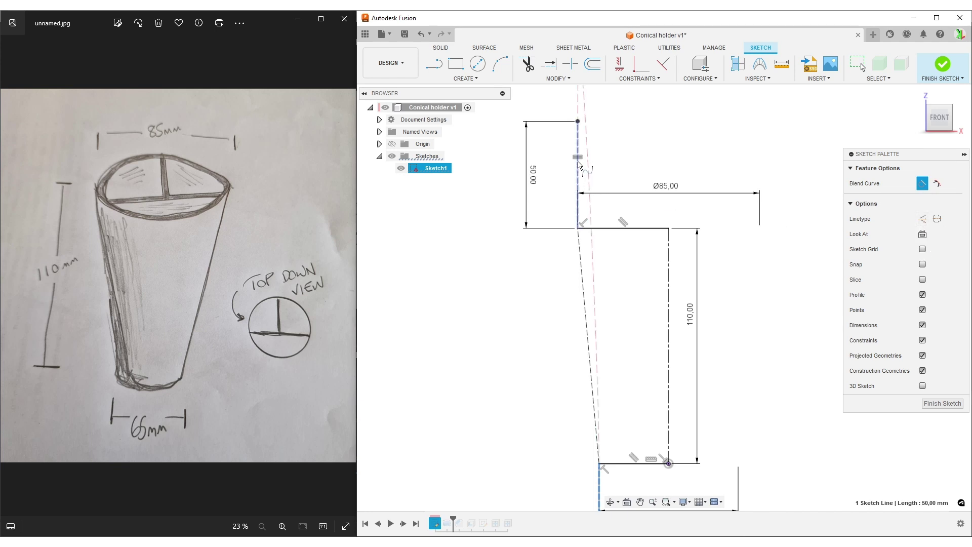
pyautogui.scroll(-3, 581, 165)
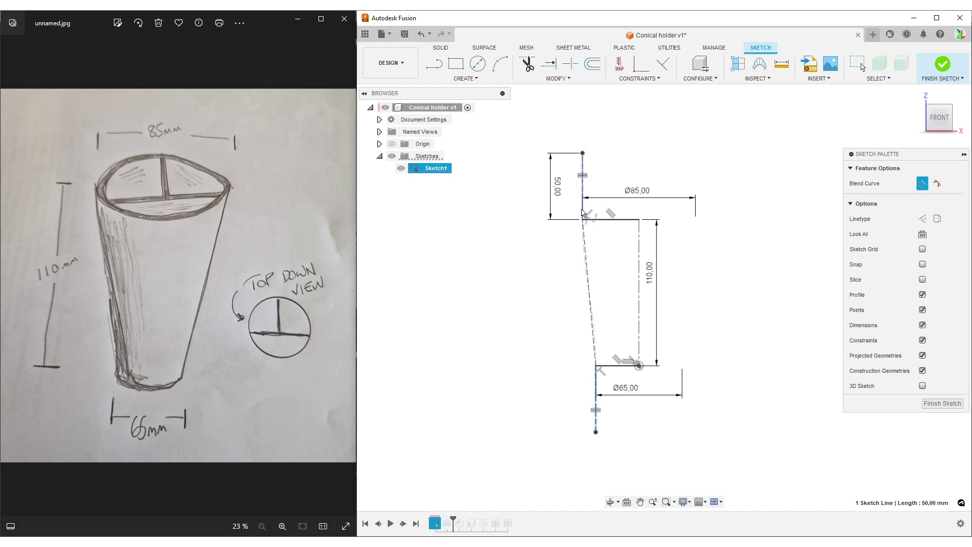
pyautogui.click(574, 223)
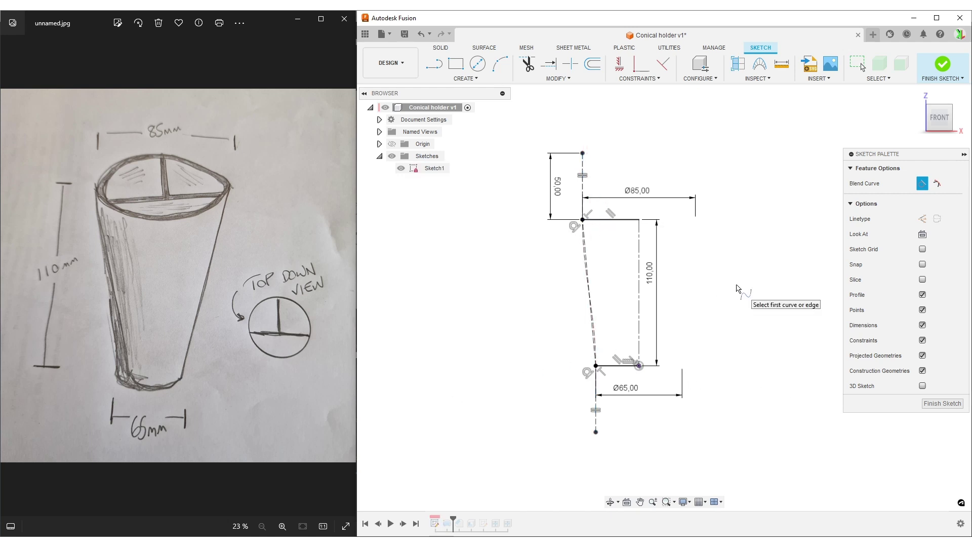
pyautogui.press('Escape')
# - Turn the blend spline into a normal sketch curve, closing the shaded profile
pyautogui.scroll(3, 601, 376)
pyautogui.scroll(2, 601, 375)
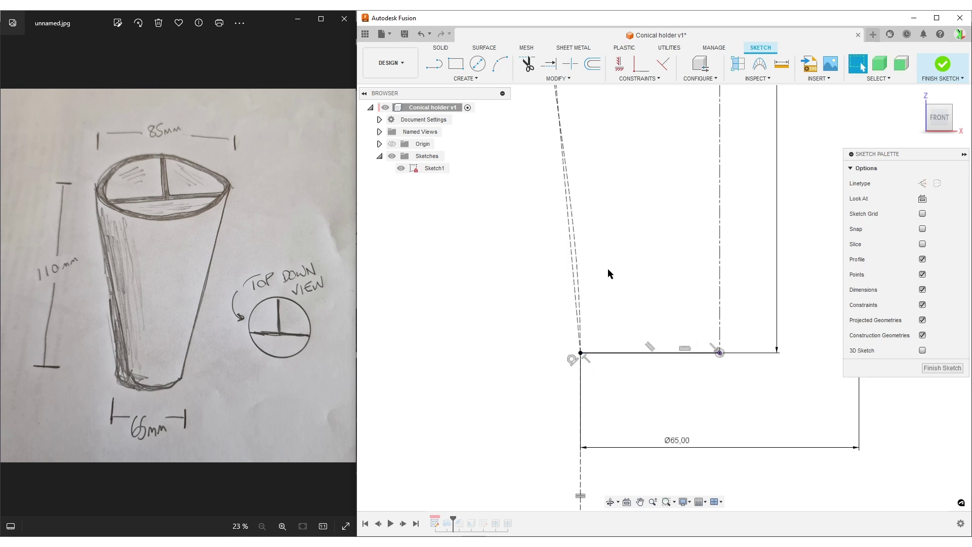
pyautogui.click(576, 242)
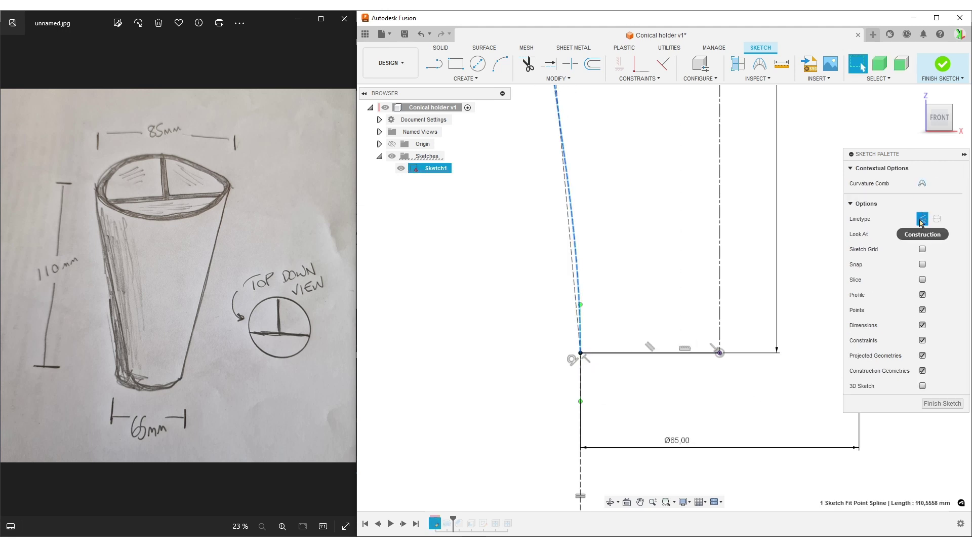
pyautogui.click(924, 218)
pyautogui.scroll(-5, 662, 260)
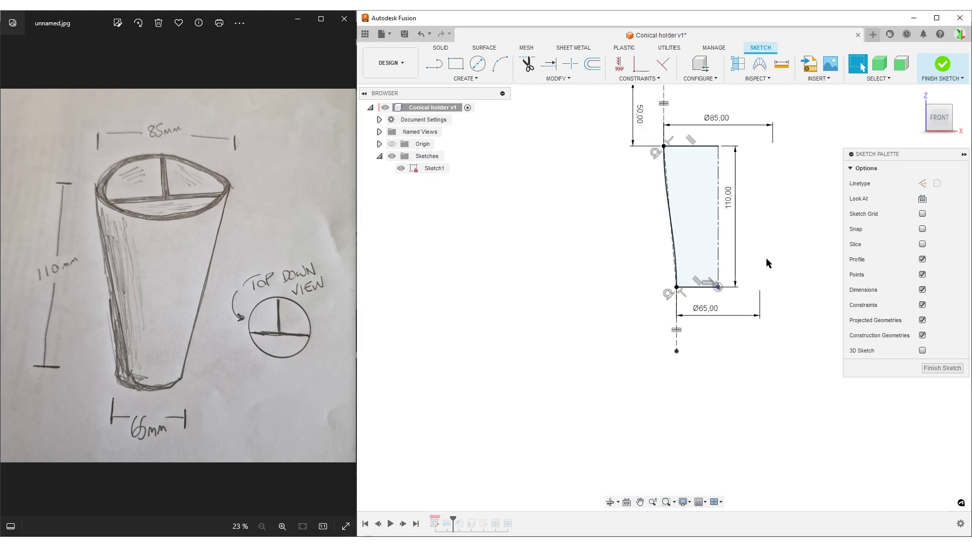
pyautogui.press('Escape')
pyautogui.scroll(3, 583, 296)
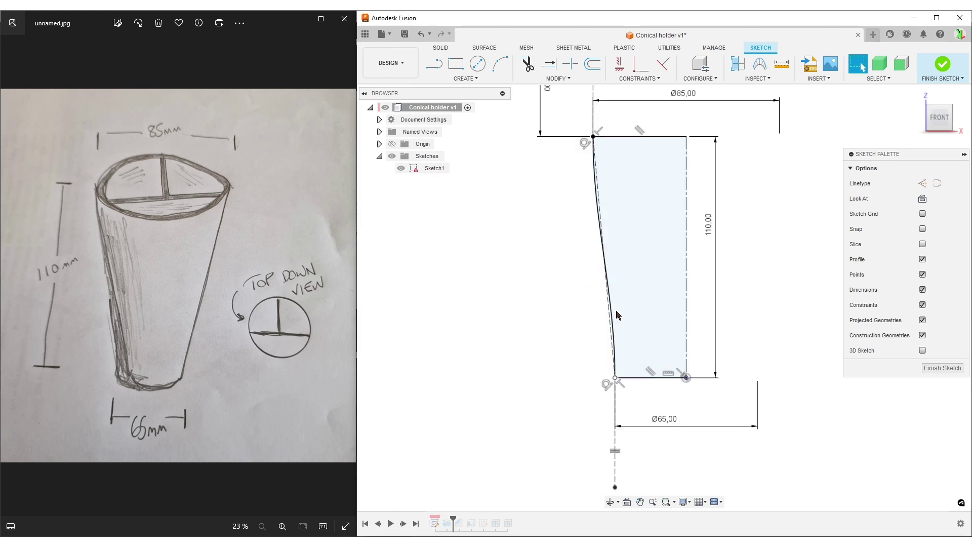
pyautogui.scroll(-3, 558, 269)
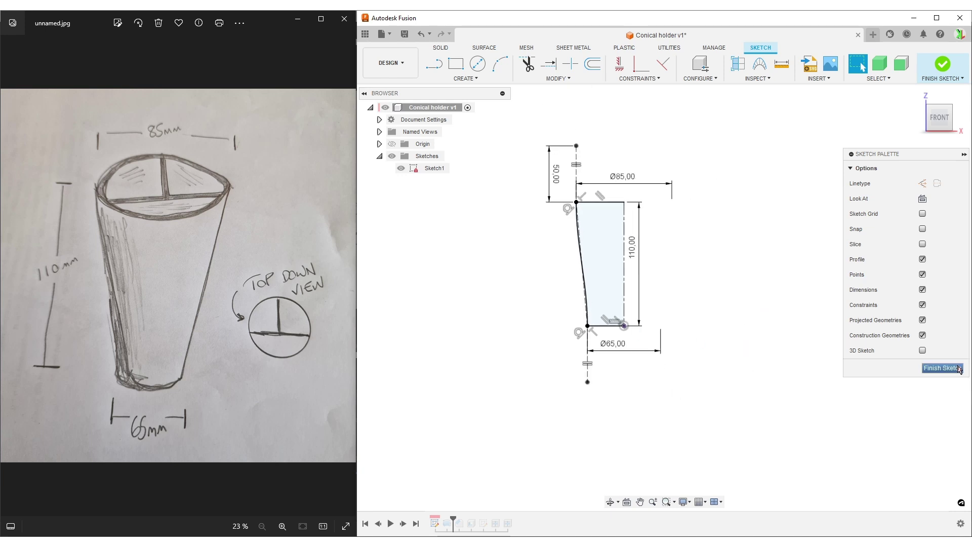
# - Finish the sketch and step the timeline onto Chamfer1 to see the curved body
pyautogui.click(942, 368)
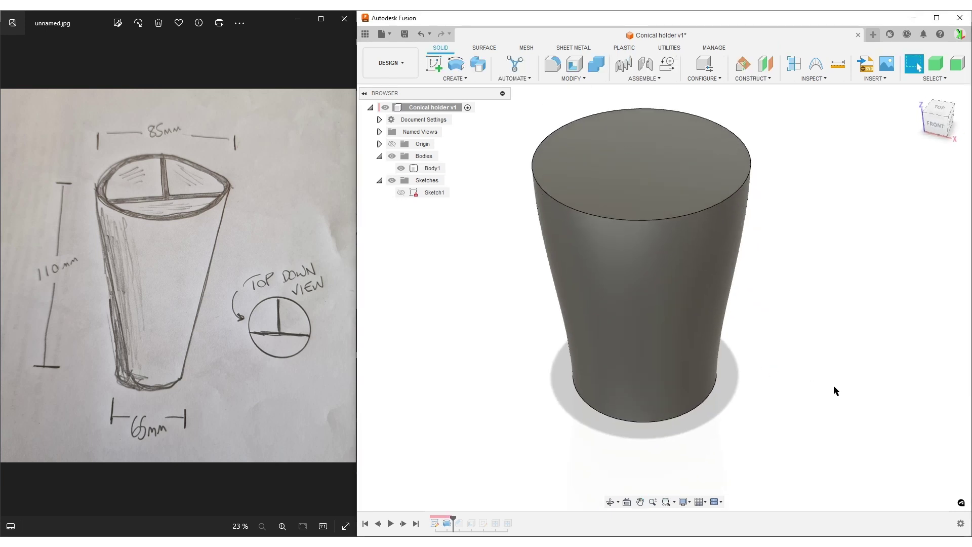
pyautogui.keyDown('shift'); pyautogui.moveTo(834, 385); pyautogui.dragTo(842, 354, button='middle'); pyautogui.keyUp('shift')
pyautogui.click(622, 423)
pyautogui.press('Escape')
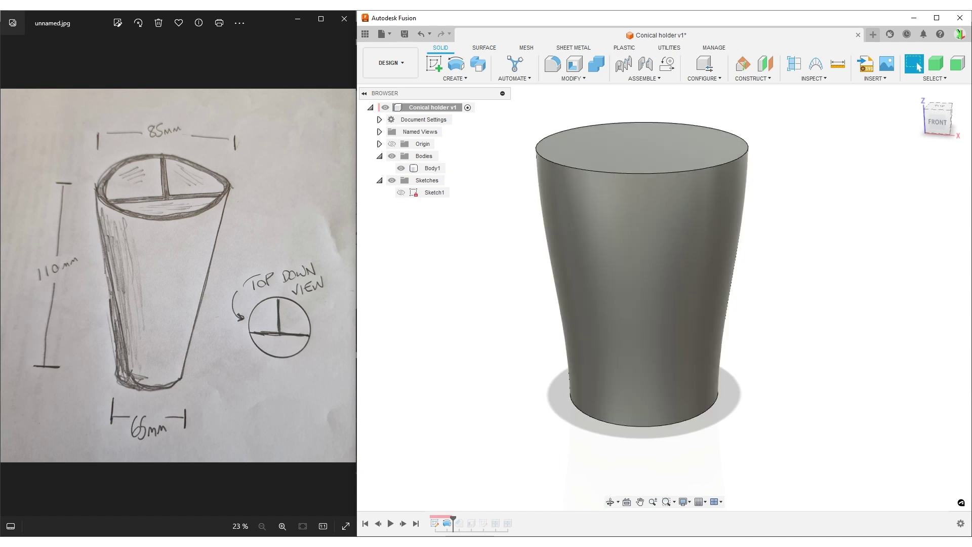
pyautogui.click(403, 524)
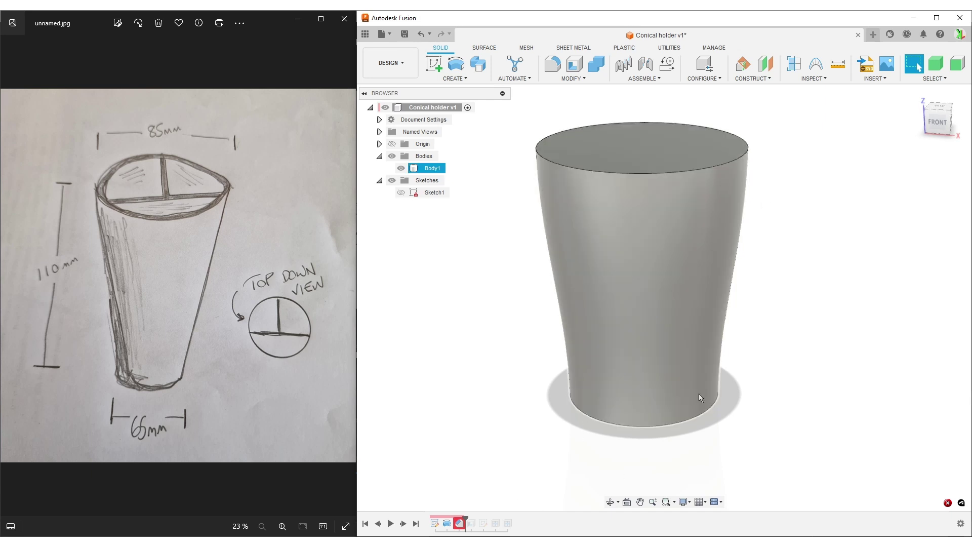
pyautogui.keyDown('shift'); pyautogui.moveTo(821, 434); pyautogui.dragTo(833, 384, button='middle'); pyautogui.keyUp('shift')
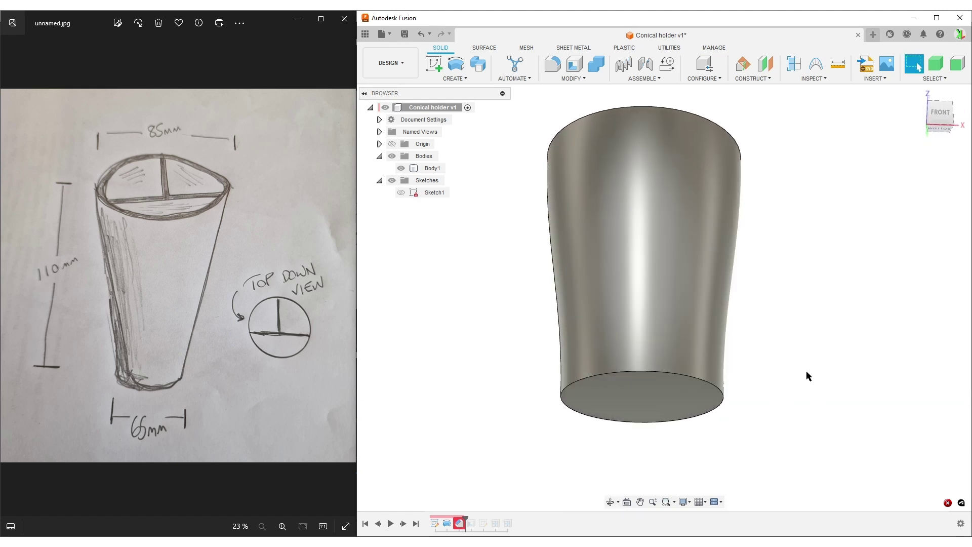
pyautogui.keyDown('shift'); pyautogui.moveTo(807, 372); pyautogui.dragTo(808, 398, button='middle'); pyautogui.keyUp('shift')
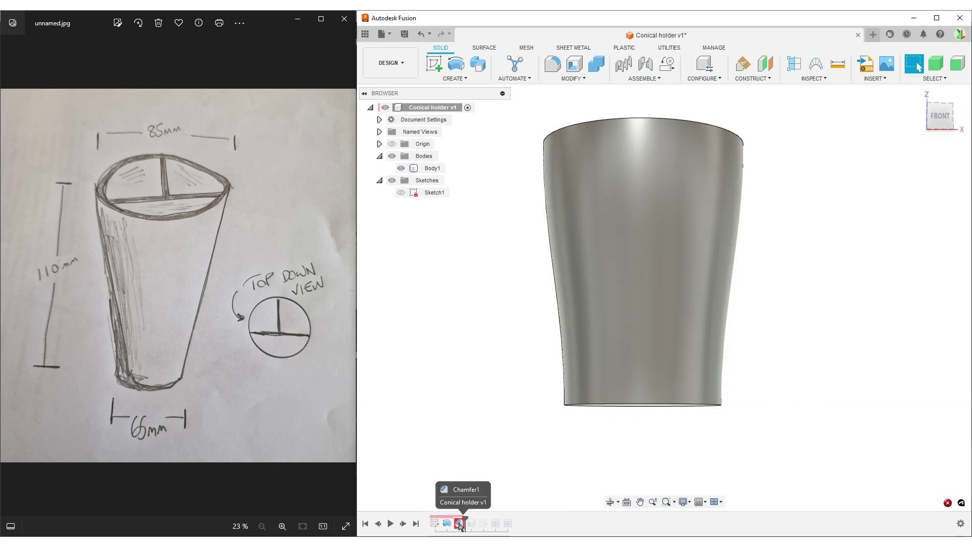
# - Review Chamfer1's lost-edge warning, then bring up its options again
pyautogui.rightClick(459, 523)
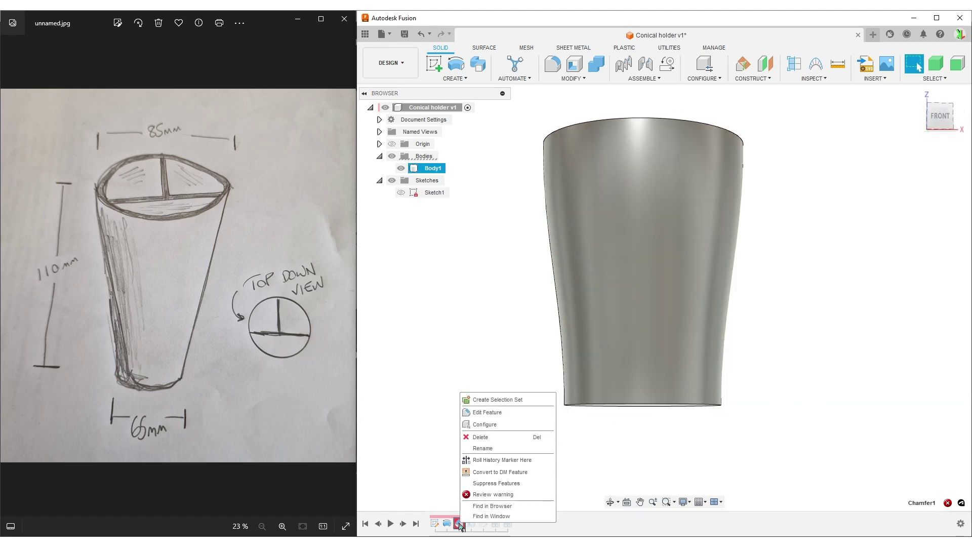
pyautogui.click(496, 494)
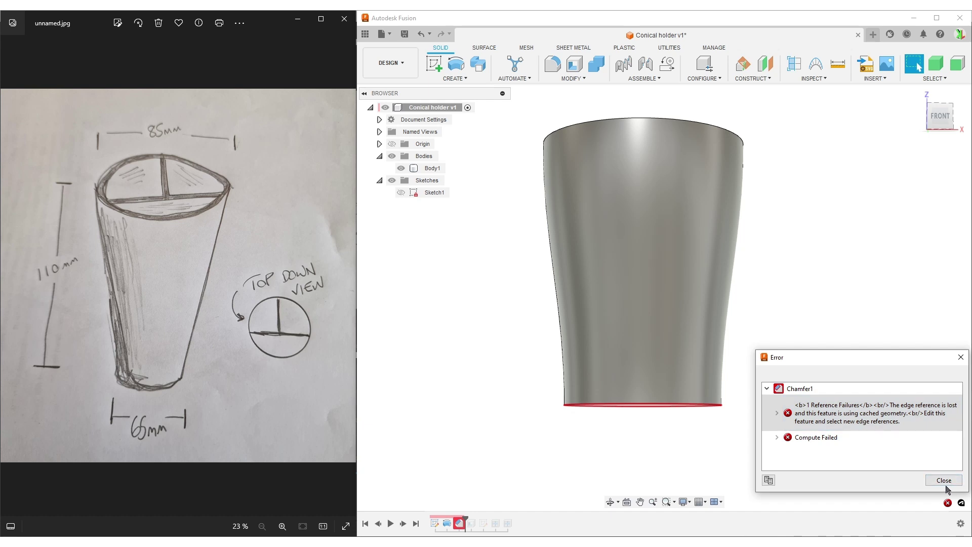
pyautogui.click(944, 483)
pyautogui.rightClick(461, 527)
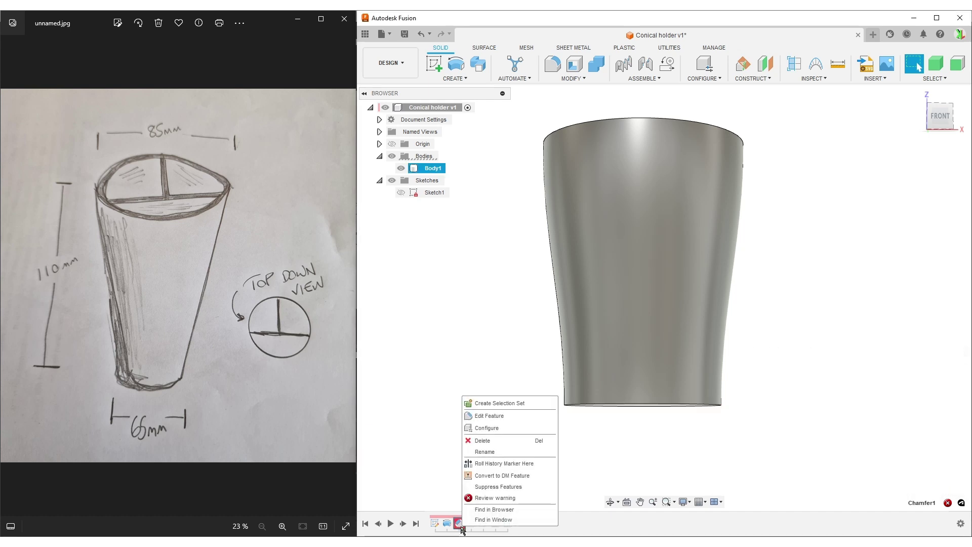
# - Edit Chamfer1 to reattach a 5 mm chamfer to the body's bottom edge
pyautogui.click(488, 416)
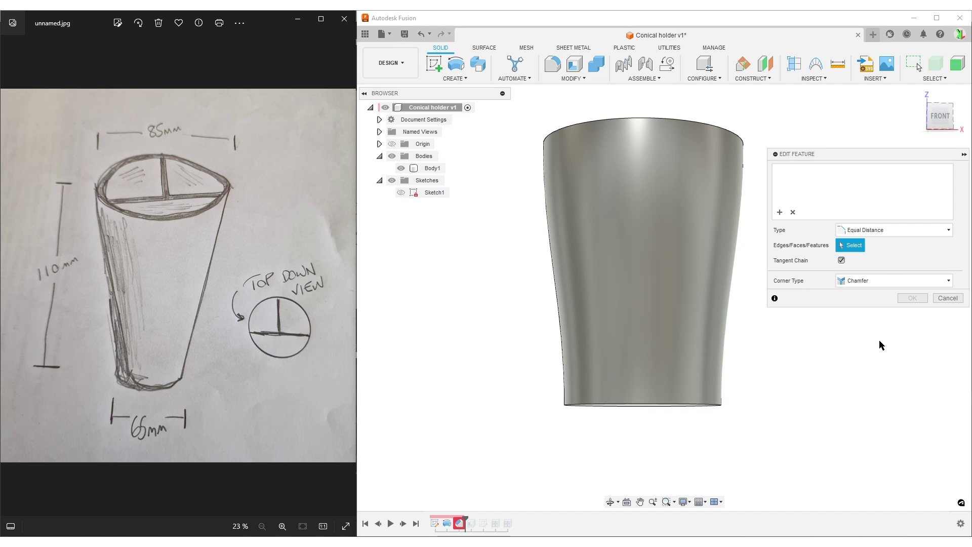
pyautogui.click(688, 405)
pyautogui.click(796, 173)
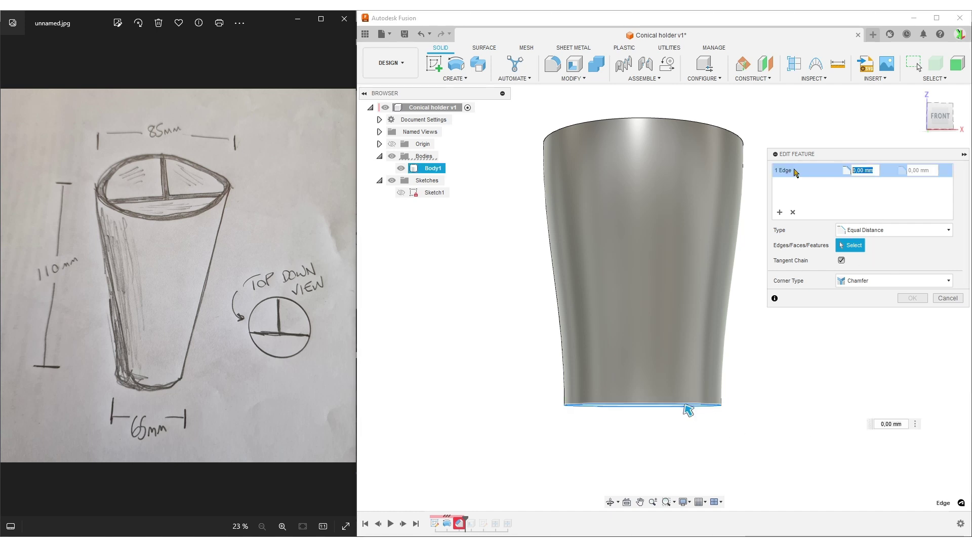
pyautogui.write('5')
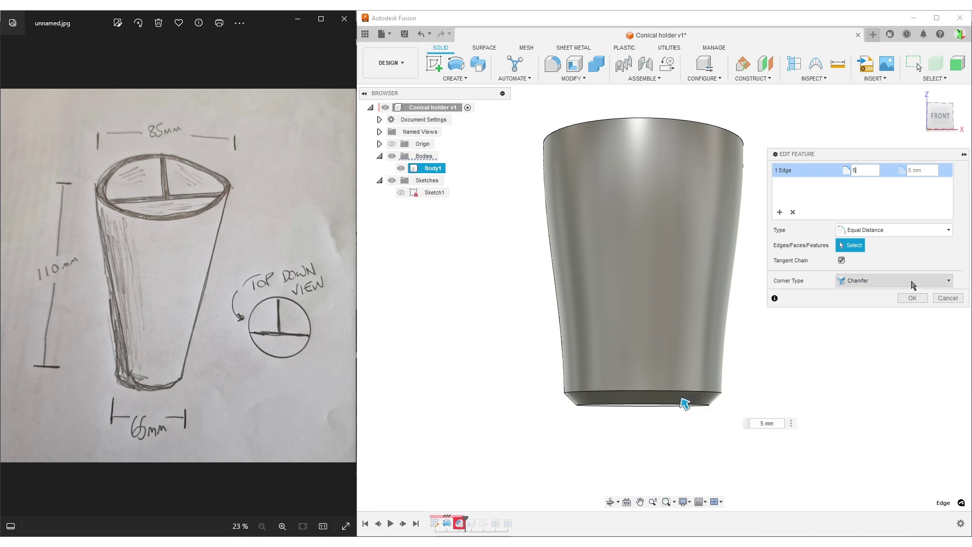
pyautogui.click(912, 299)
pyautogui.keyDown('shift'); pyautogui.moveTo(852, 379); pyautogui.dragTo(830, 431, button='middle'); pyautogui.keyUp('shift')
# - Step the timeline through Shell, Sketch2 and the divider features to show the hollow cup
pyautogui.click(403, 523)
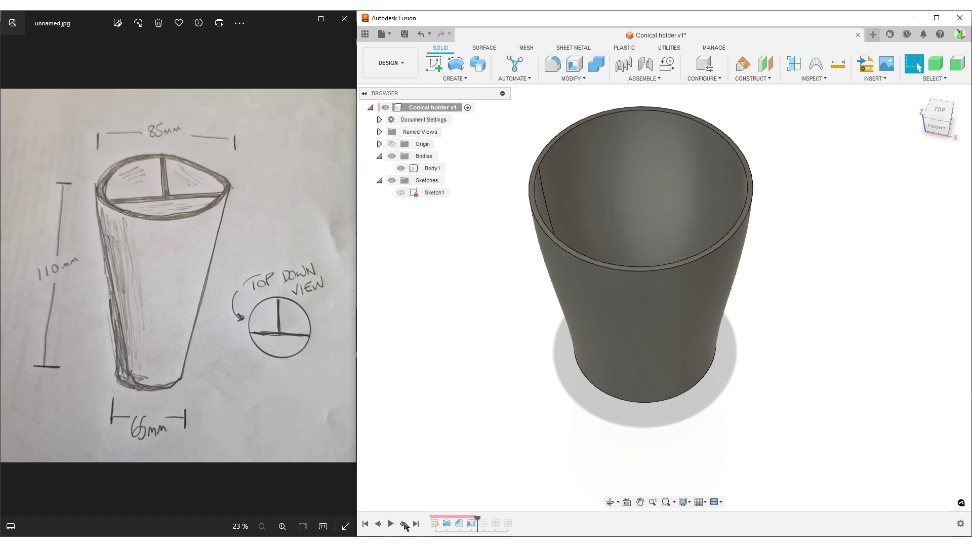
pyautogui.keyDown('shift'); pyautogui.moveTo(837, 399); pyautogui.dragTo(698, 473, button='middle'); pyautogui.keyUp('shift')
pyautogui.click(404, 523)
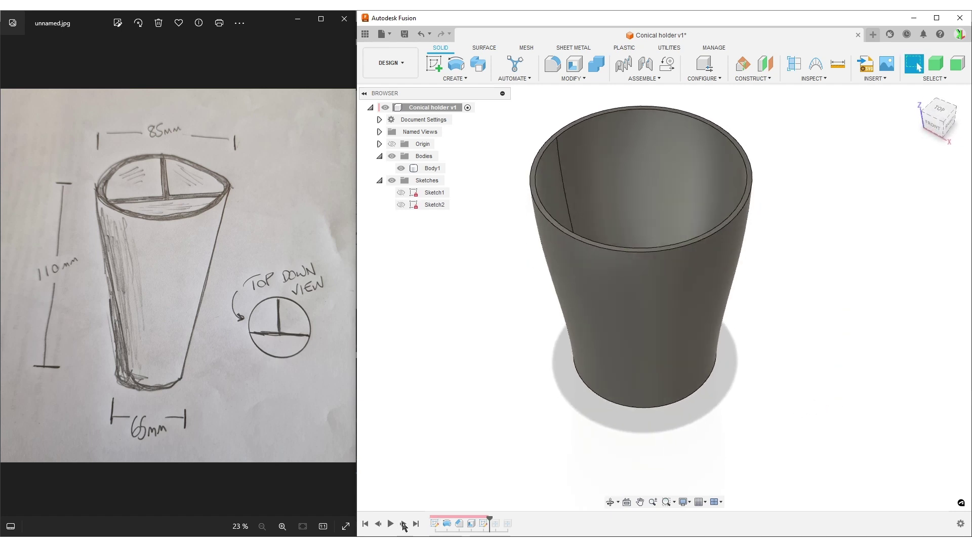
pyautogui.click(404, 523)
pyautogui.click(409, 523)
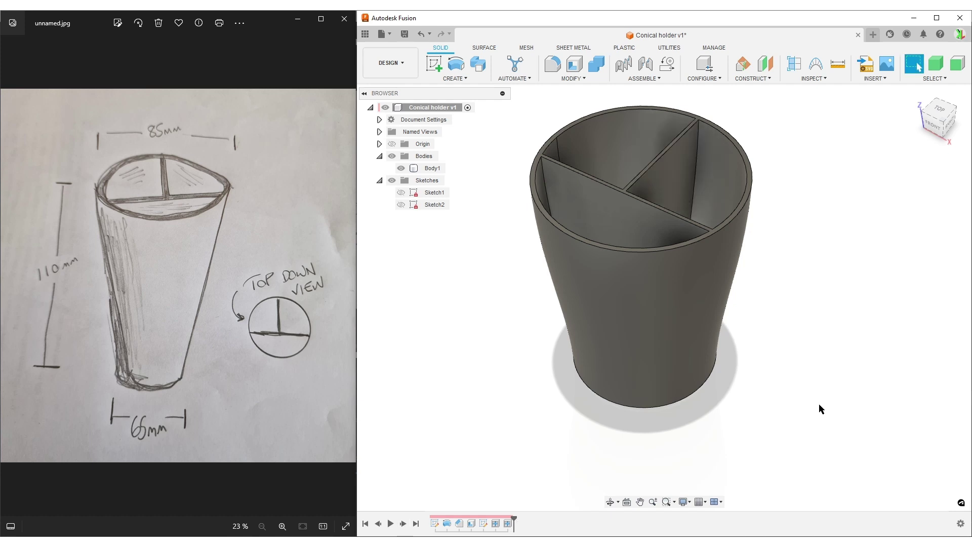
pyautogui.keyDown('shift'); pyautogui.moveTo(818, 403); pyautogui.dragTo(574, 494, button='middle'); pyautogui.keyUp('shift')
# - Edit Chamfer1 to a 3 mm distance and inspect the cup from above and below
pyautogui.doubleClick(447, 524)
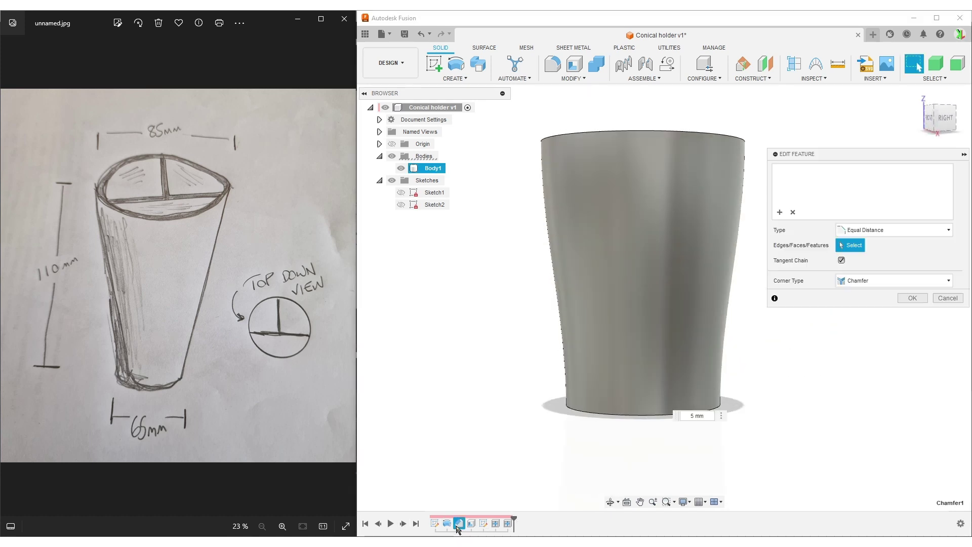
pyautogui.click(870, 172)
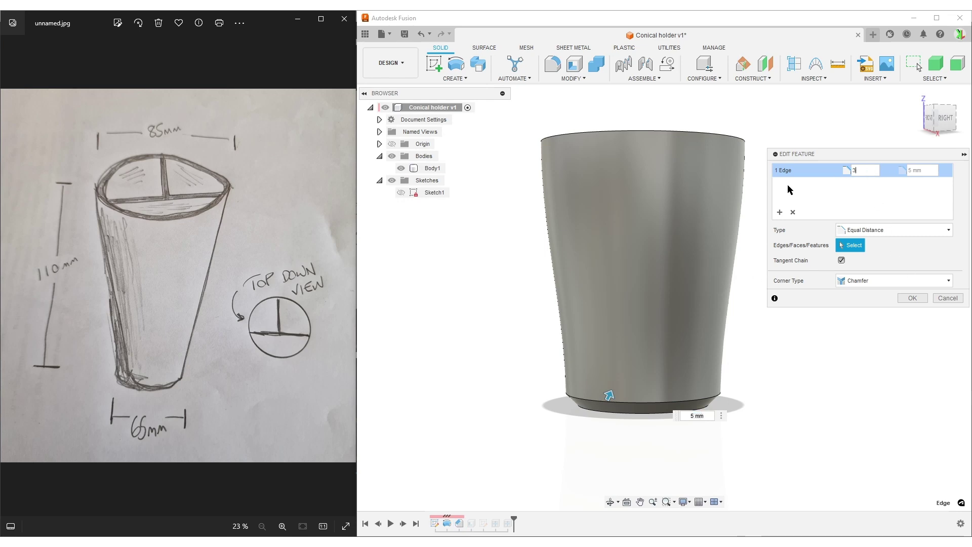
pyautogui.write('3')
pyautogui.press('Return')
pyautogui.moveTo(864, 390)
pyautogui.keyDown('shift'); pyautogui.mouseDown(button='middle')
pyautogui.moveTo(842, 336)
pyautogui.moveTo(836, 415)
pyautogui.moveTo(825, 341)
pyautogui.moveTo(677, 326)
pyautogui.moveTo(688, 386)
pyautogui.moveTo(832, 363)
pyautogui.moveTo(892, 330)
pyautogui.moveTo(883, 329)
pyautogui.mouseUp(button='middle'); pyautogui.keyUp('shift')
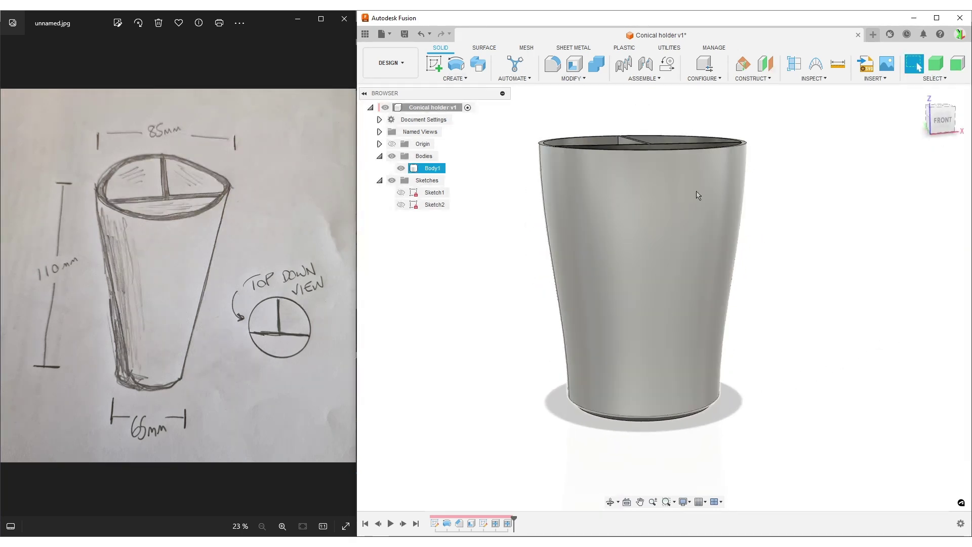
pyautogui.keyDown('shift'); pyautogui.moveTo(697, 196); pyautogui.dragTo(831, 295, button='middle'); pyautogui.keyUp('shift')
# - Change Sketch1's 110 height dimension to 125 and finish the sketch to rebuild the holder
pyautogui.doubleClick(435, 524)
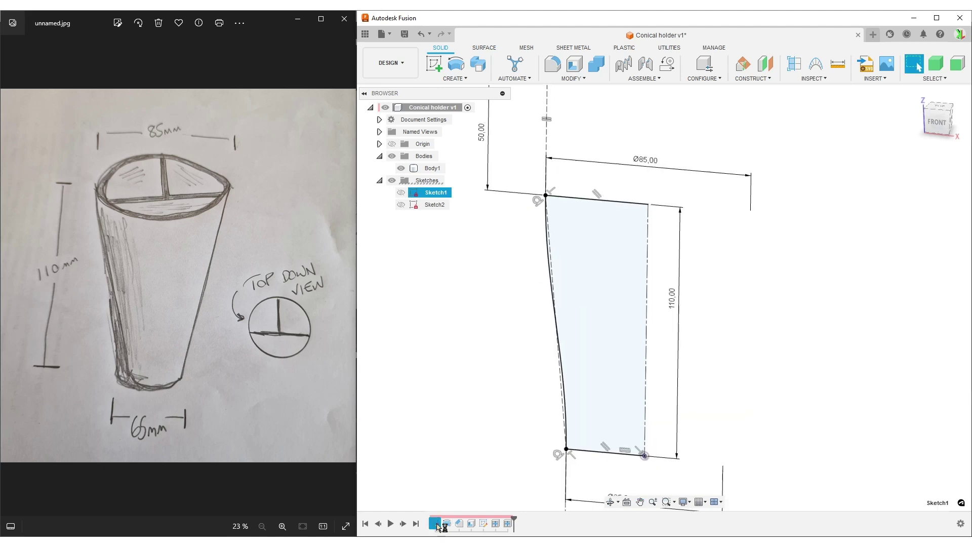
pyautogui.doubleClick(652, 338)
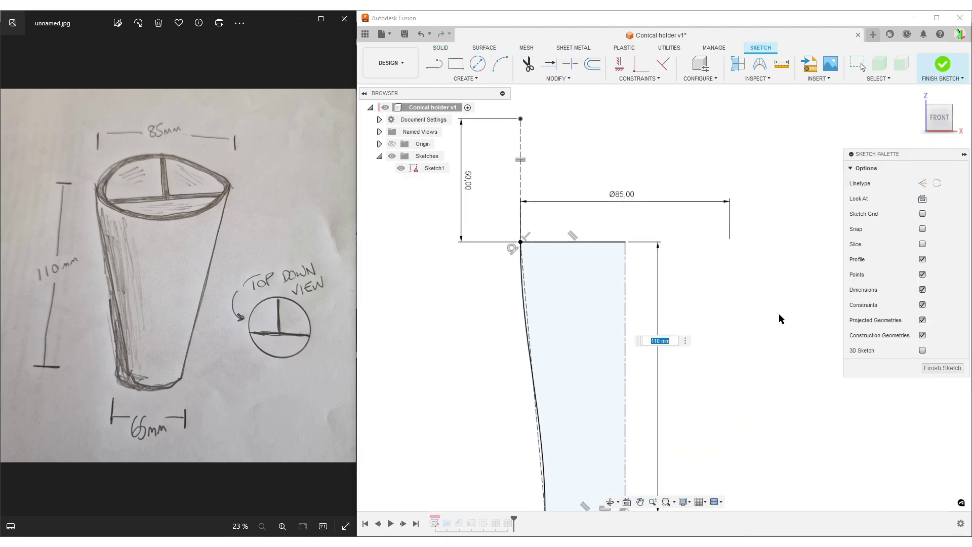
pyautogui.write('125')
pyautogui.press('Return')
pyautogui.click(958, 368)
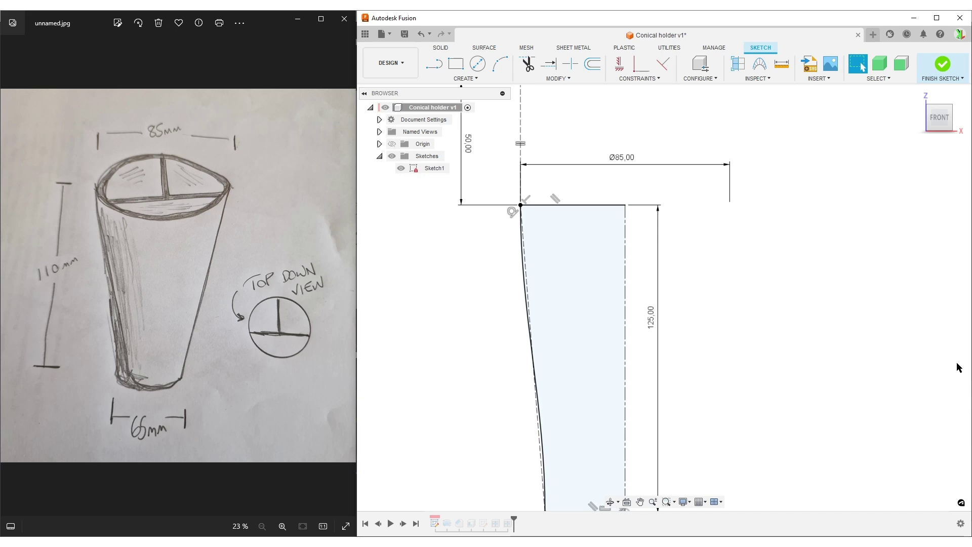
pyautogui.moveTo(856, 271)
pyautogui.keyDown('shift'); pyautogui.mouseDown(button='middle')
pyautogui.moveTo(855, 302)
pyautogui.moveTo(834, 235)
pyautogui.moveTo(846, 265)
pyautogui.moveTo(835, 309)
pyautogui.moveTo(827, 241)
pyautogui.mouseUp(button='middle'); pyautogui.keyUp('shift')
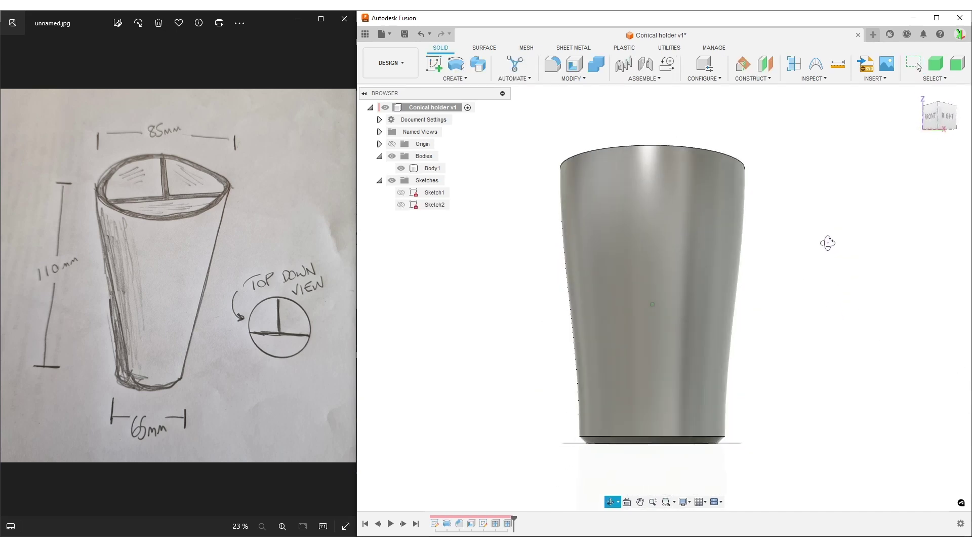
pyautogui.keyDown('shift'); pyautogui.moveTo(831, 293); pyautogui.dragTo(831, 335, button='middle'); pyautogui.keyUp('shift')
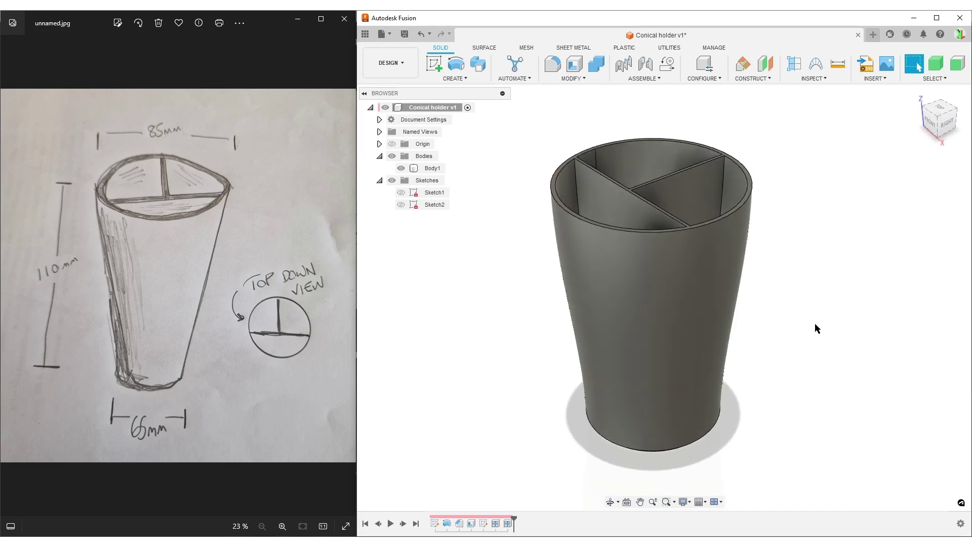